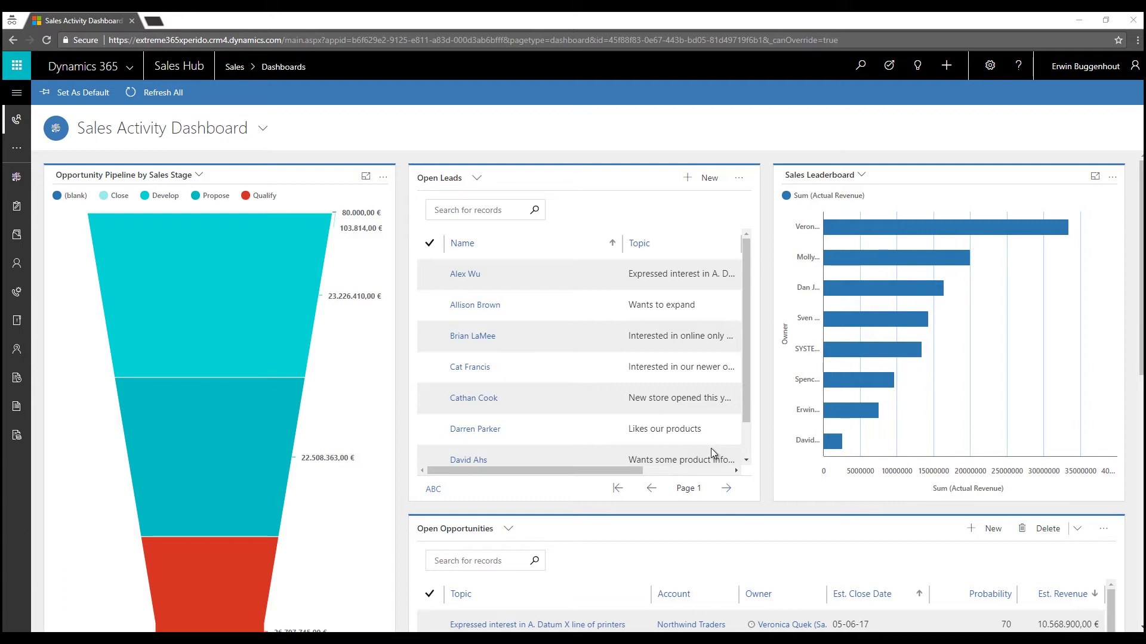
Switch from the Open Leads list to the Smart Flows app and start a new flow
left_click(710, 449)
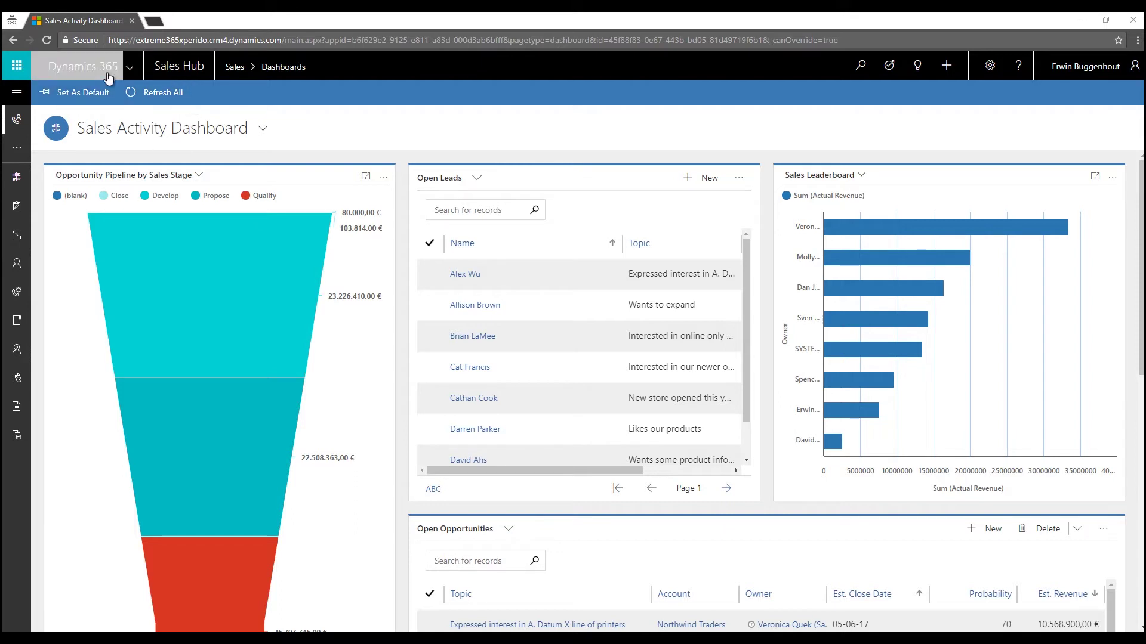
left_click(133, 73)
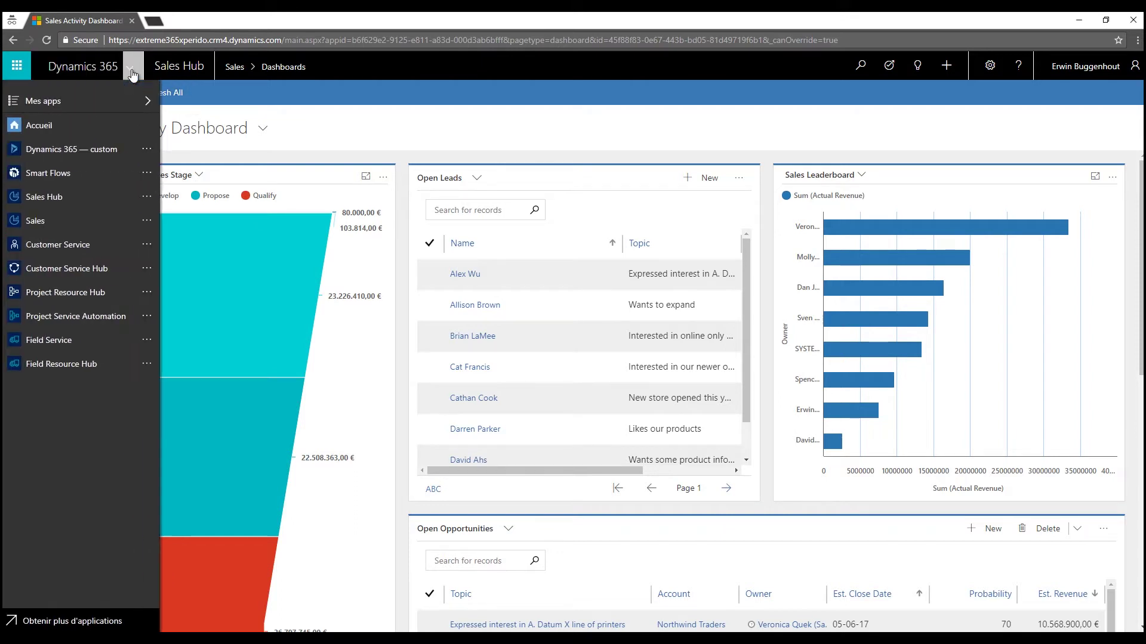
left_click(105, 179)
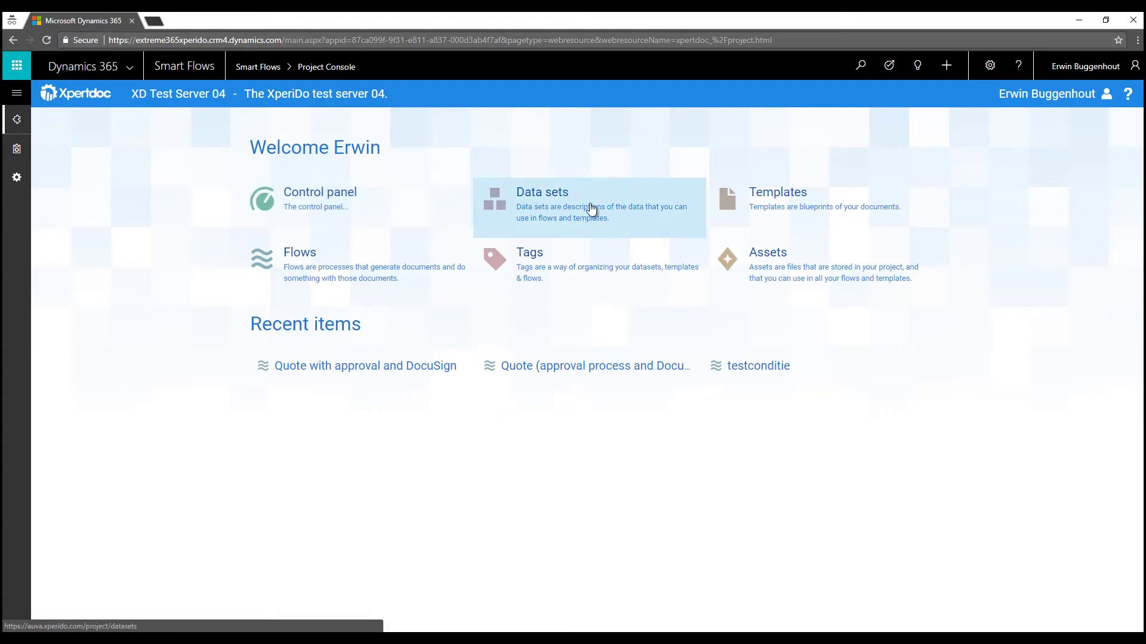
left_click(427, 281)
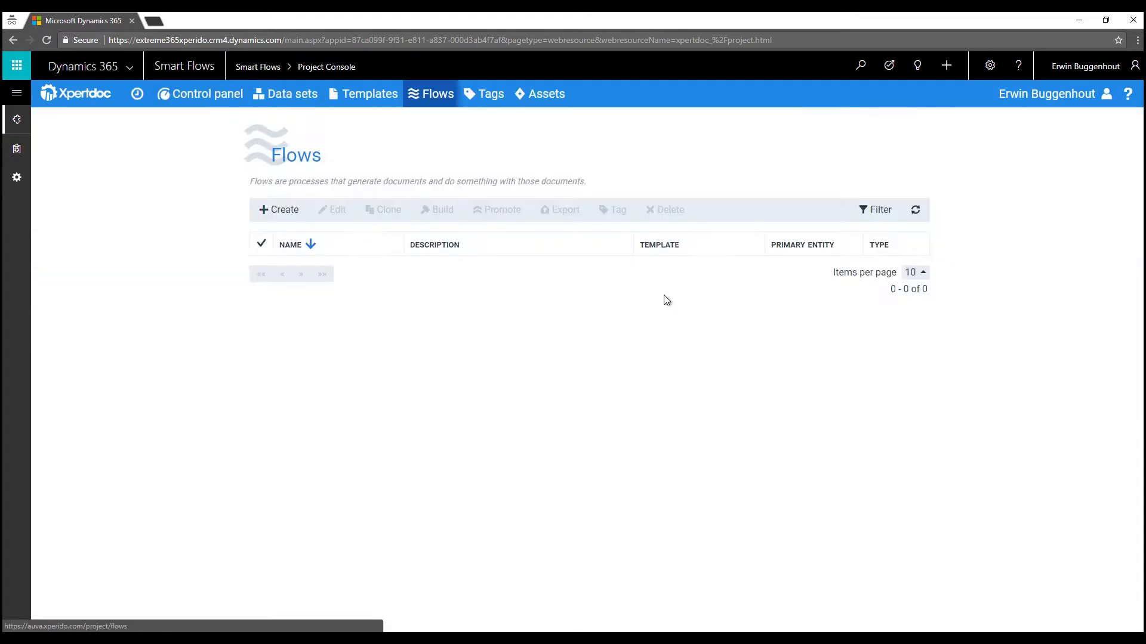
left_click(280, 210)
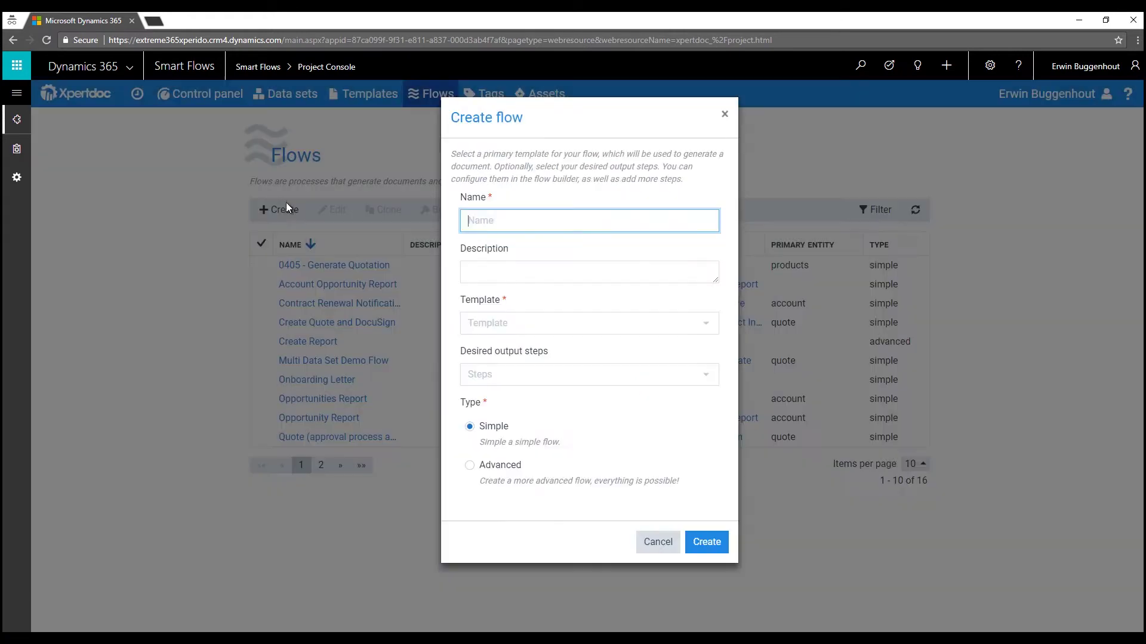
Name the flow 'Quote with Approval Process' and choose the Senlimo Solar Quotation template
type("Quote with Approval Process")
left_click(572, 376)
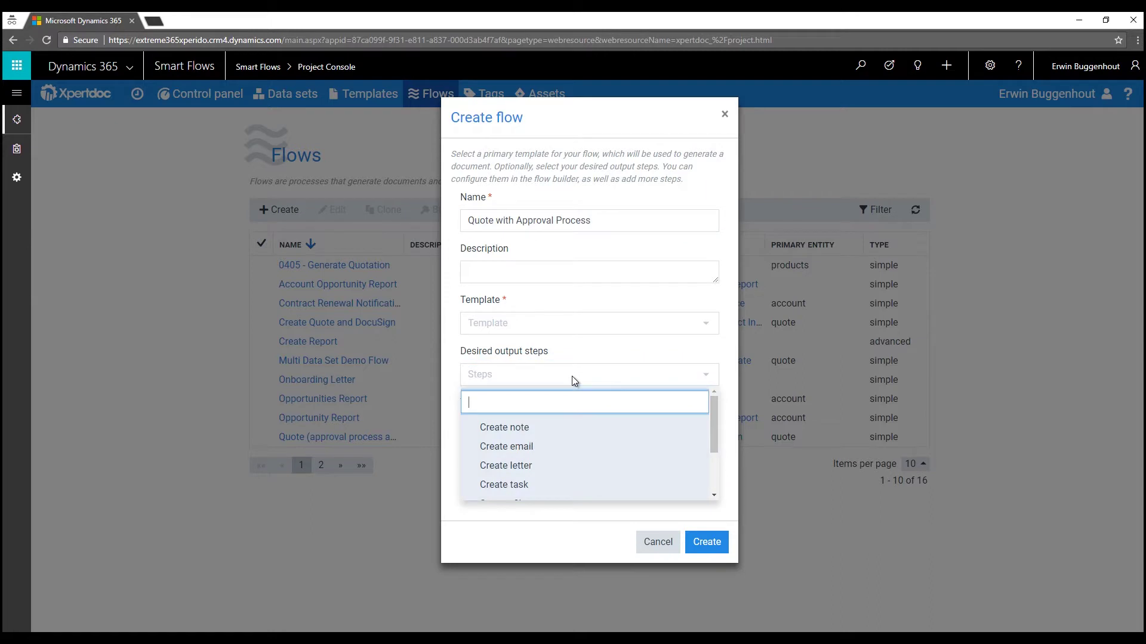
left_click(572, 376)
left_click(639, 323)
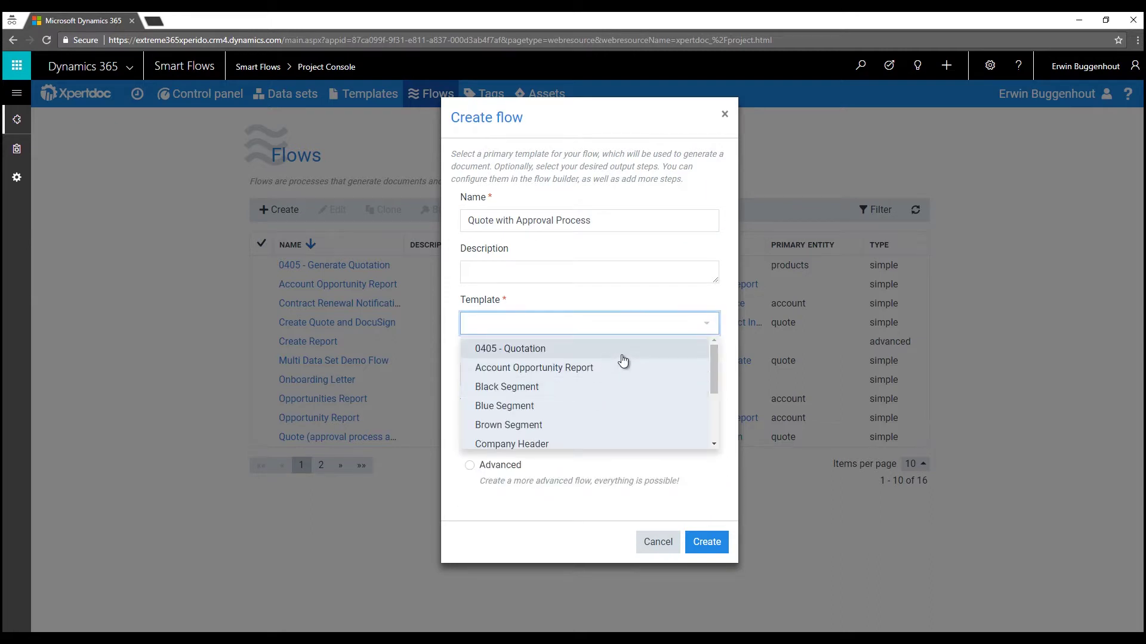
type("quotation")
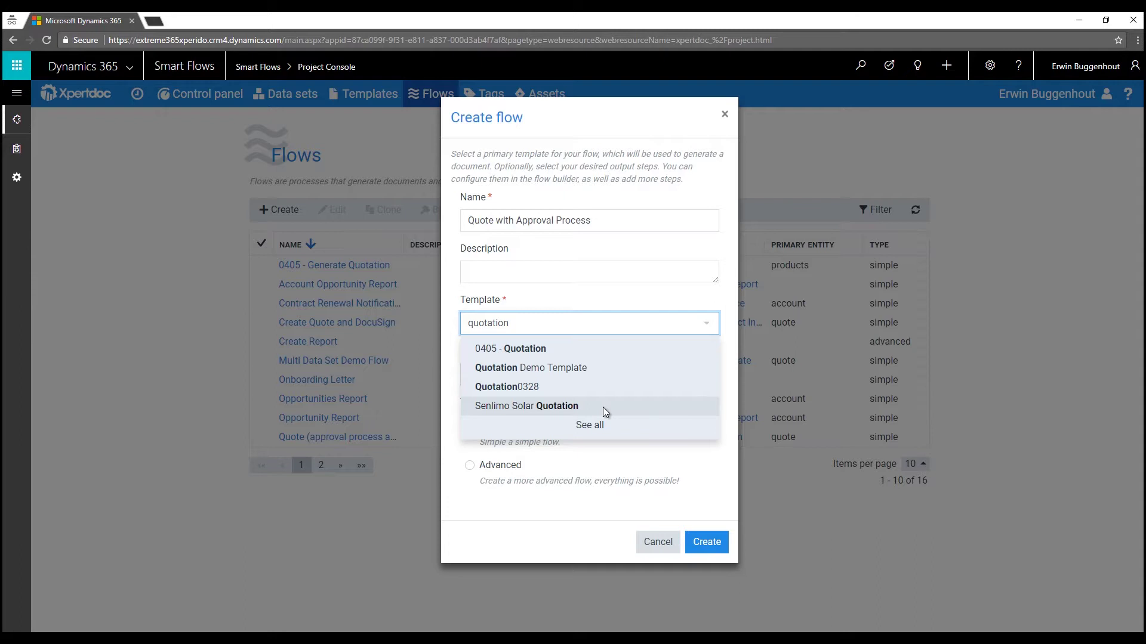
left_click(603, 407)
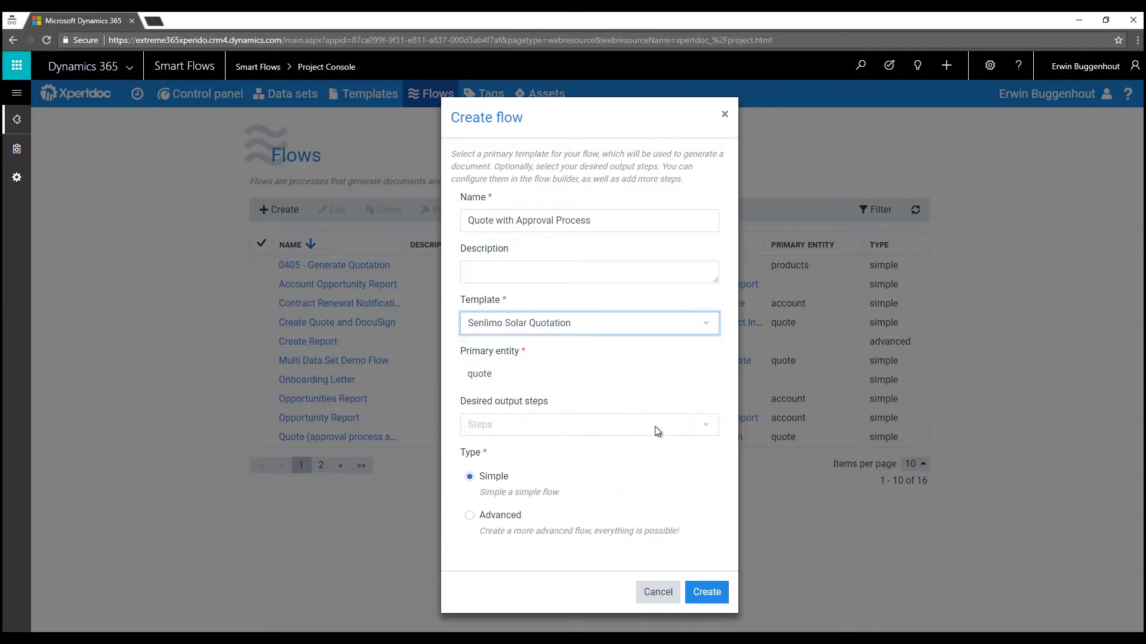
Create the flow and open its builder showing Retrieve Quote Data and Generate document steps
left_click(718, 593)
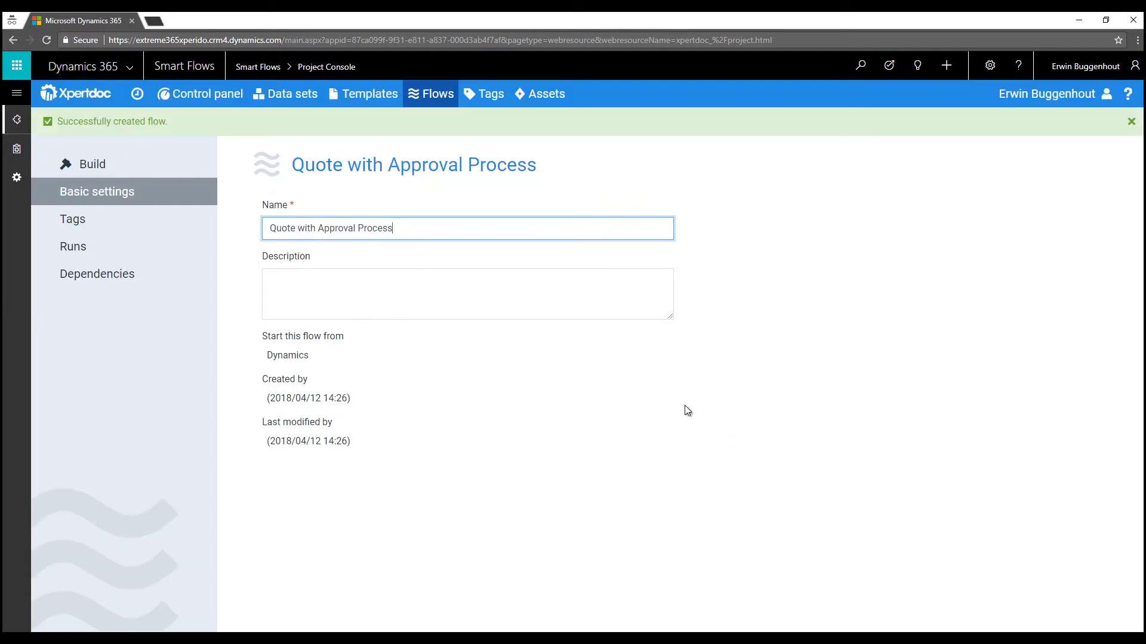
left_click(161, 173)
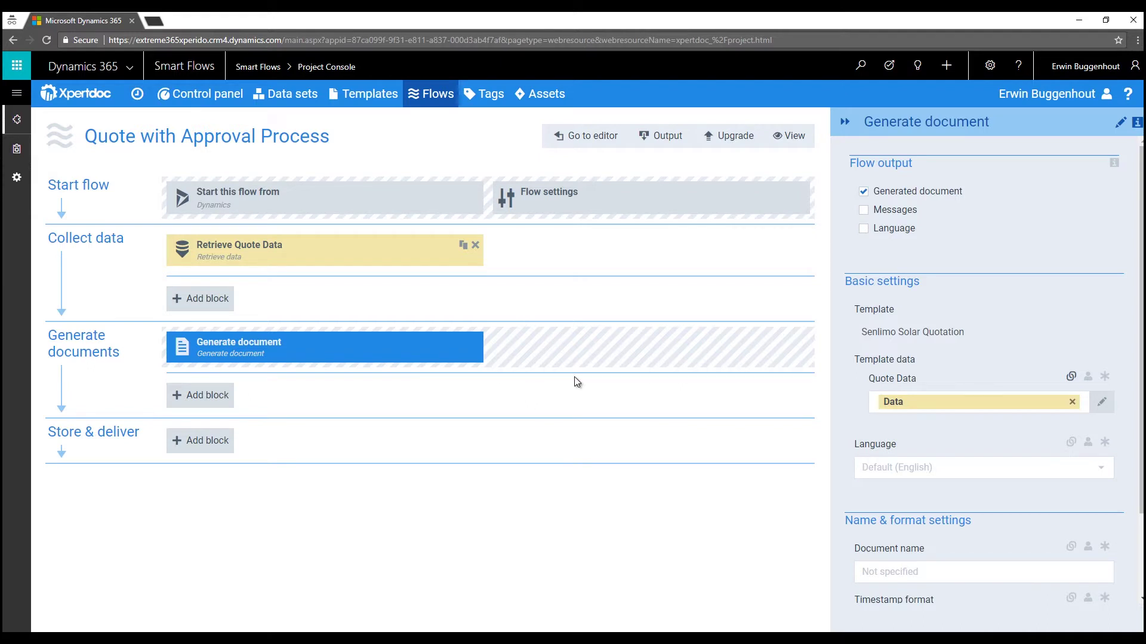
Enter 'Quotation for' as the generated document's name
scroll(964, 325, "down", 2)
left_click(909, 468)
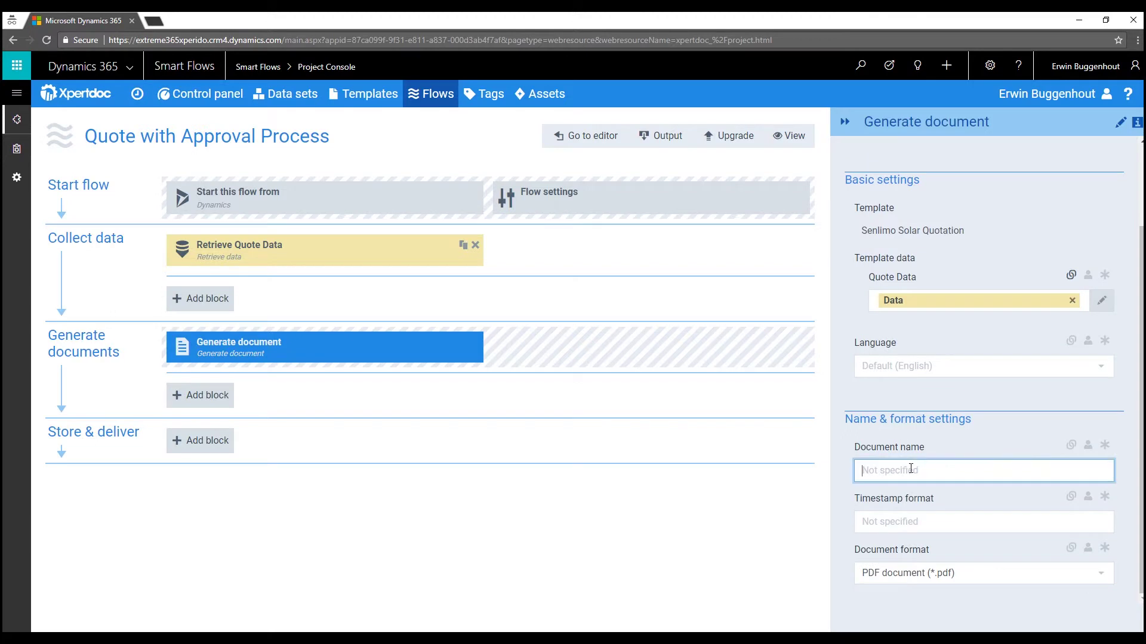
type("Q")
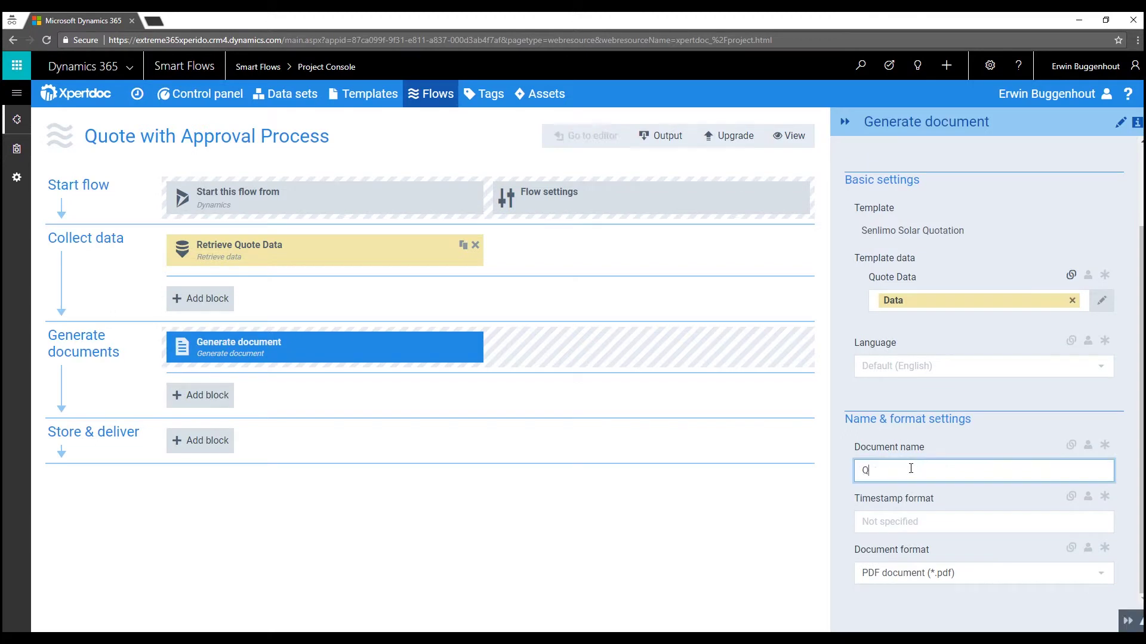
type("uotation ")
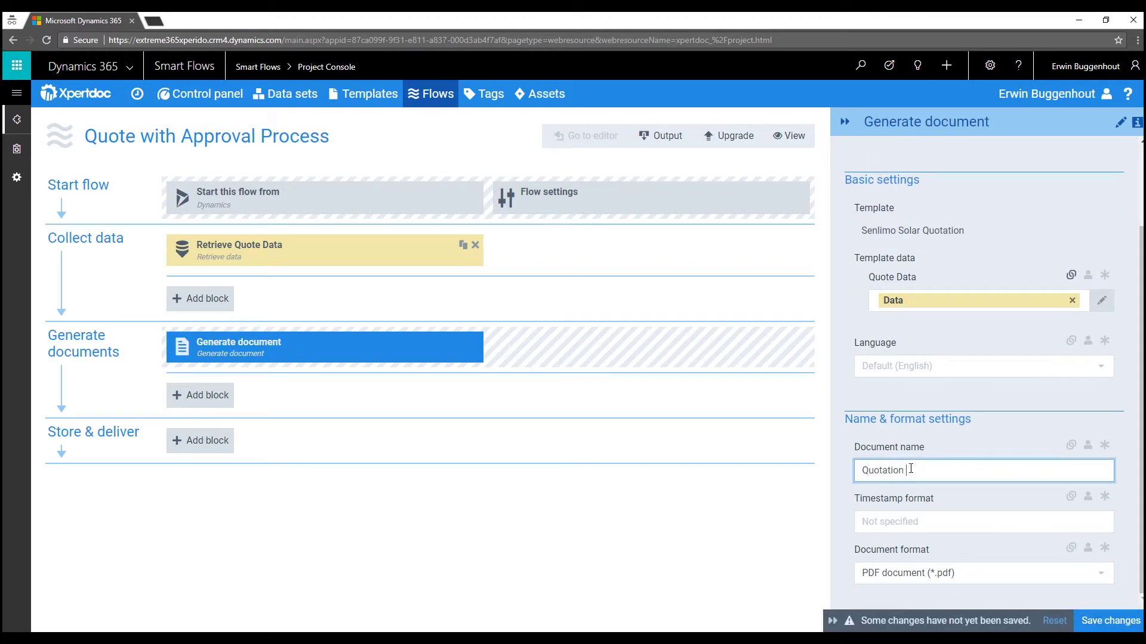
type("for")
Append the quote's customerid ACCOUNT name field from Retrieve Quote Data to the document name
left_click(1101, 470)
left_click(280, 236)
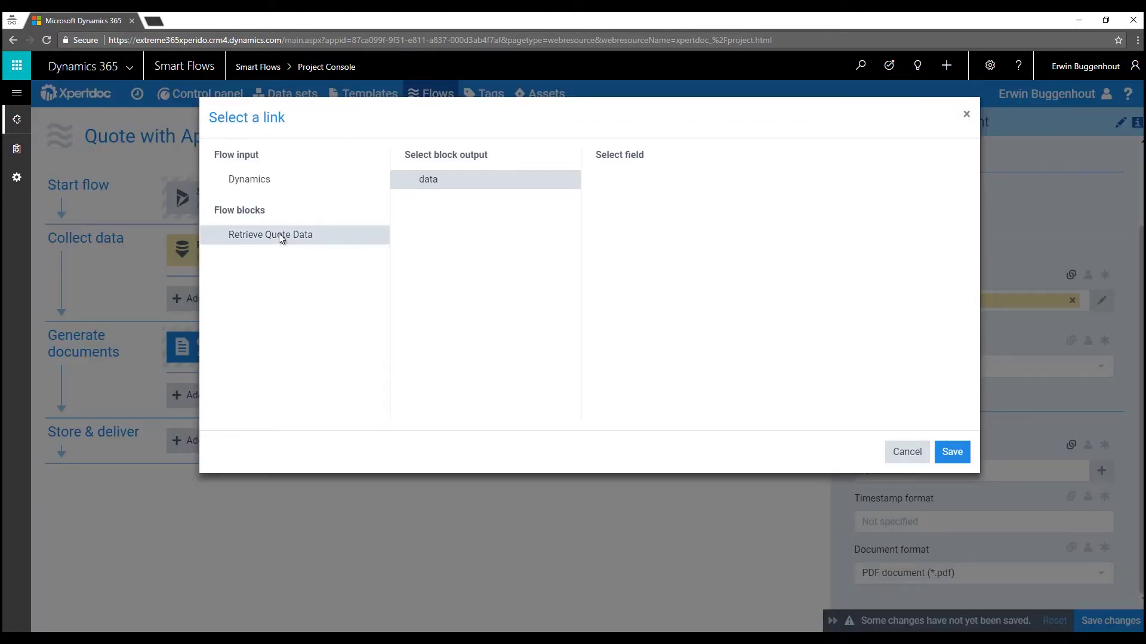
left_click(603, 178)
left_click(618, 221)
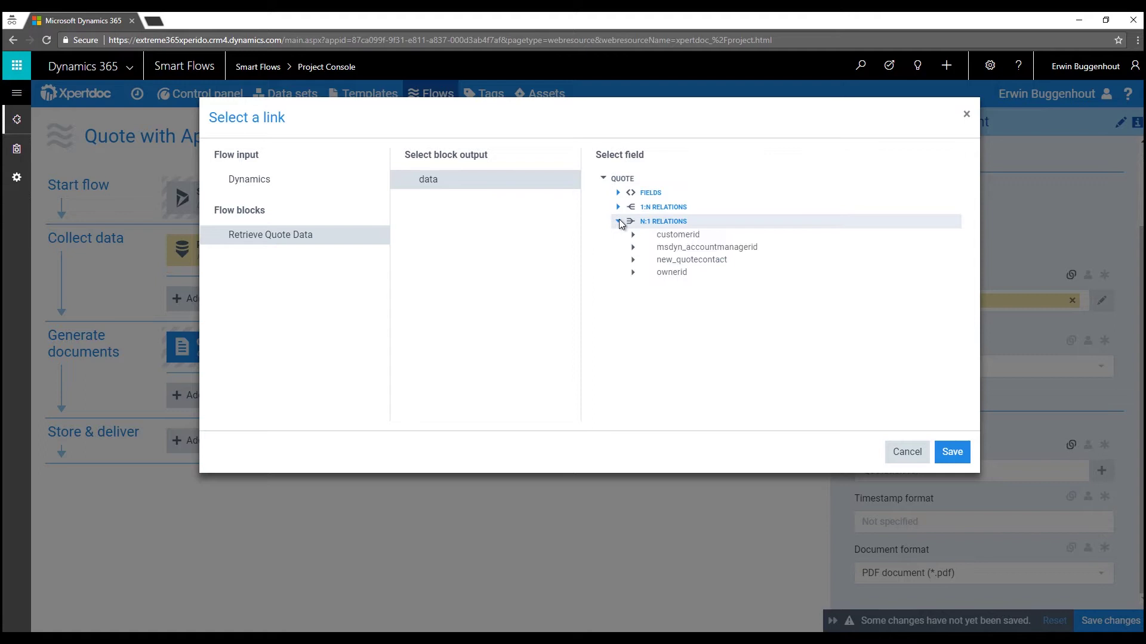
left_click(633, 234)
left_click(648, 250)
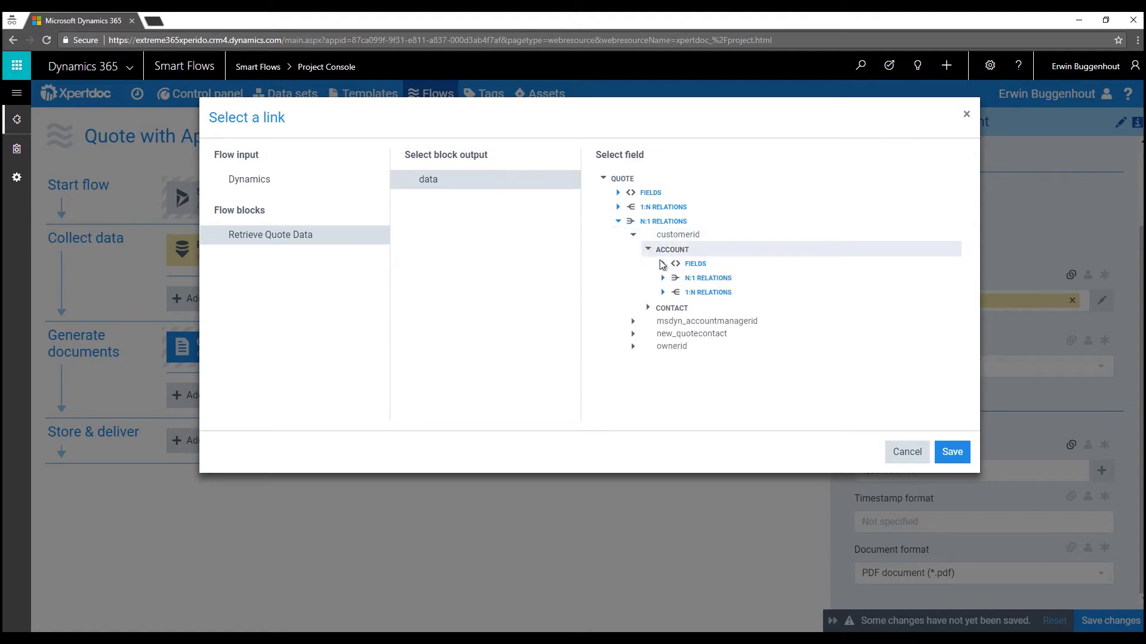
left_click(662, 263)
scroll(750, 306, "down", 12)
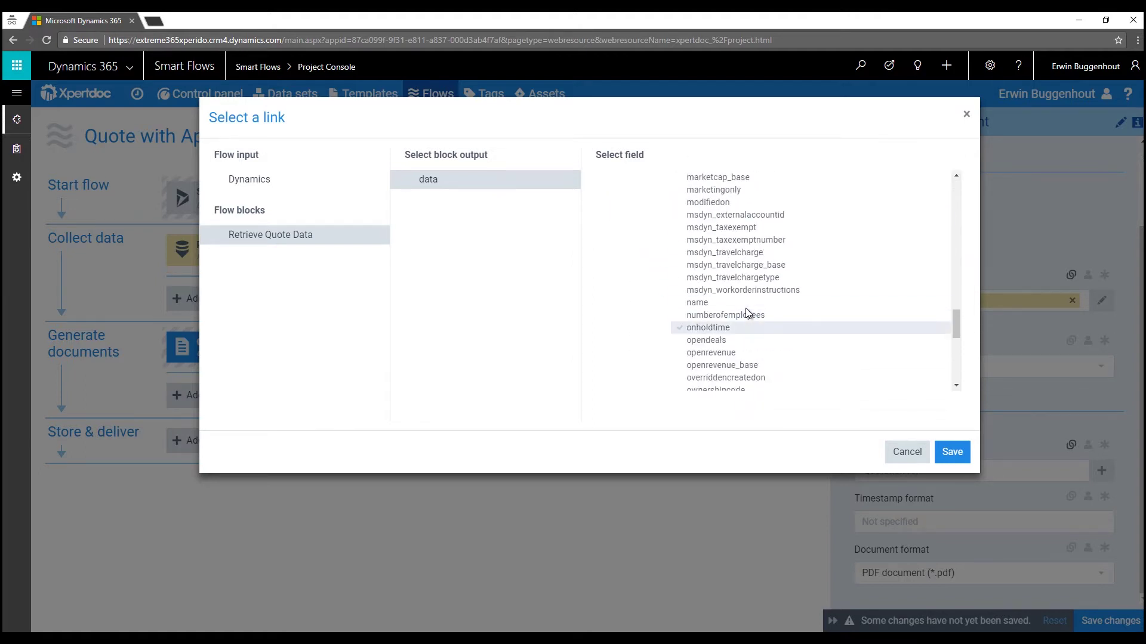
left_click(747, 304)
left_click(950, 453)
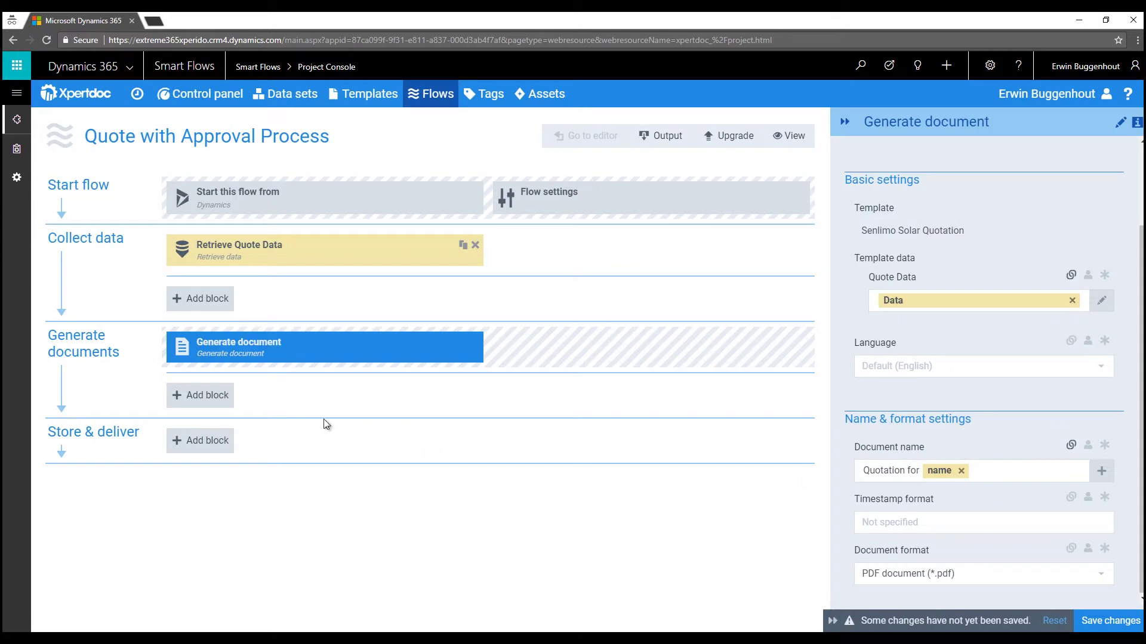
Add a Controls > Condition block to Store & deliver, named 'Quote >50kEUR'
left_click(211, 445)
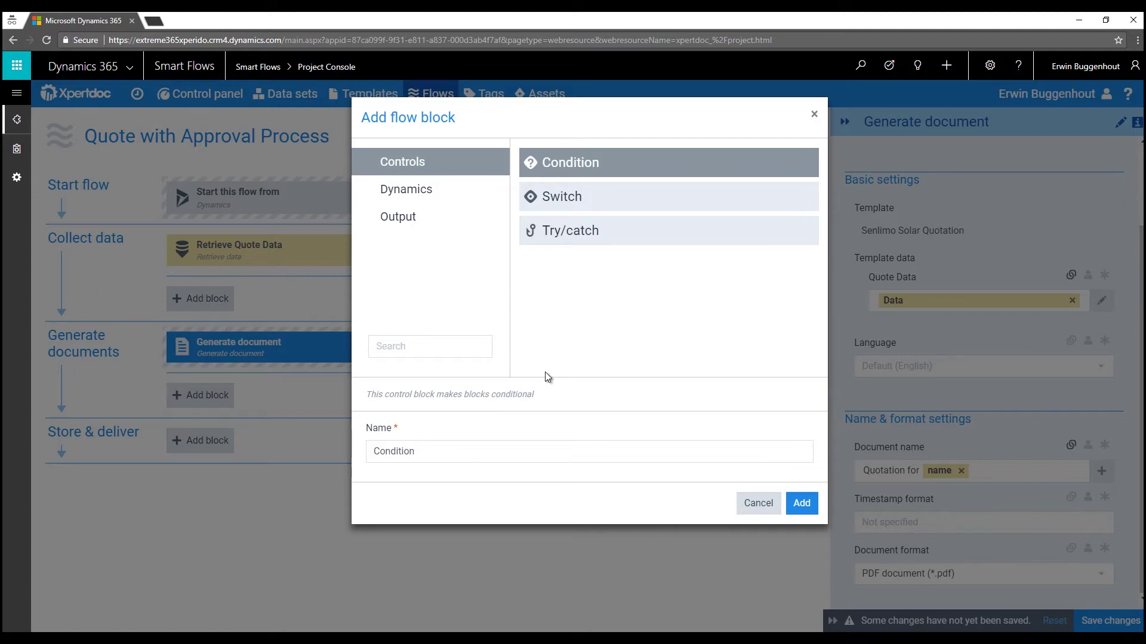
left_click_drag(463, 451, 367, 463)
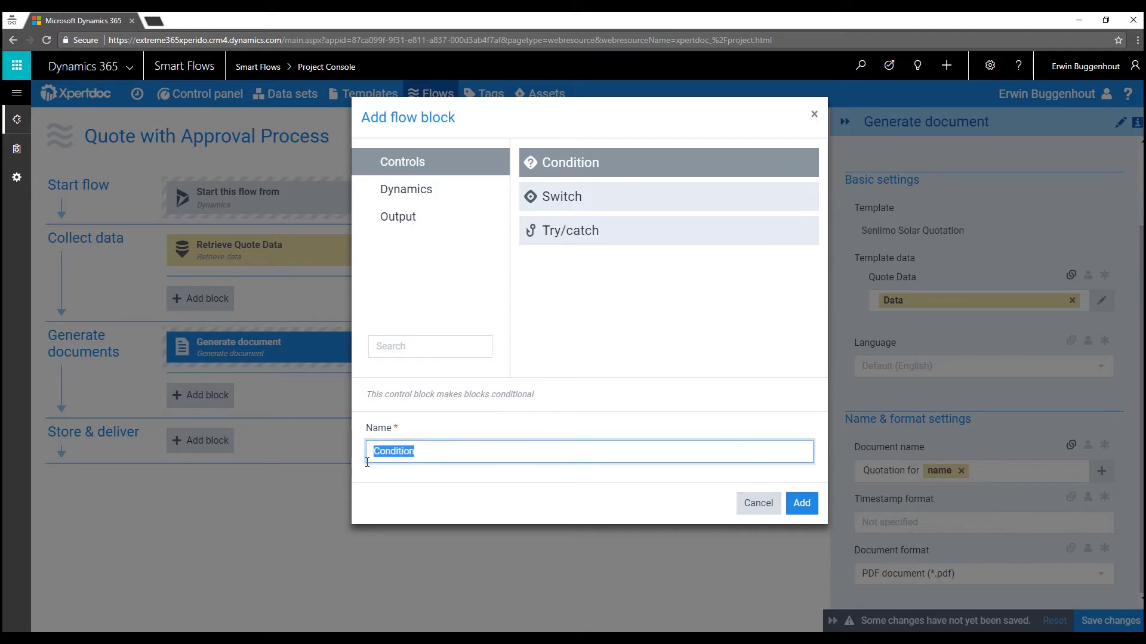
type("Q")
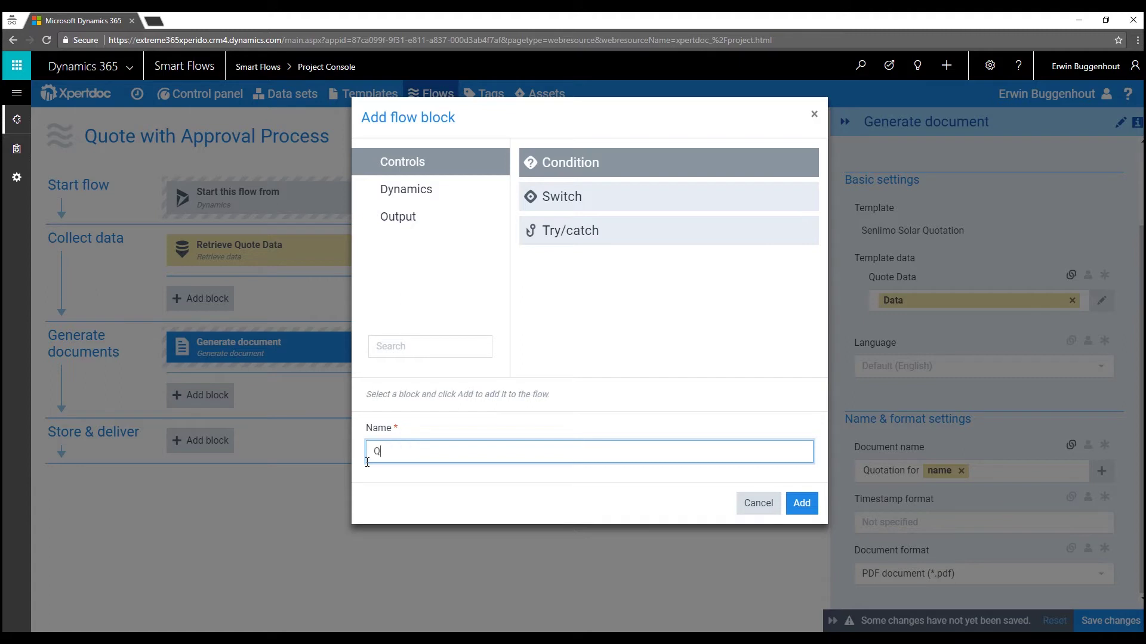
type("uote >50kEUR")
left_click(800, 503)
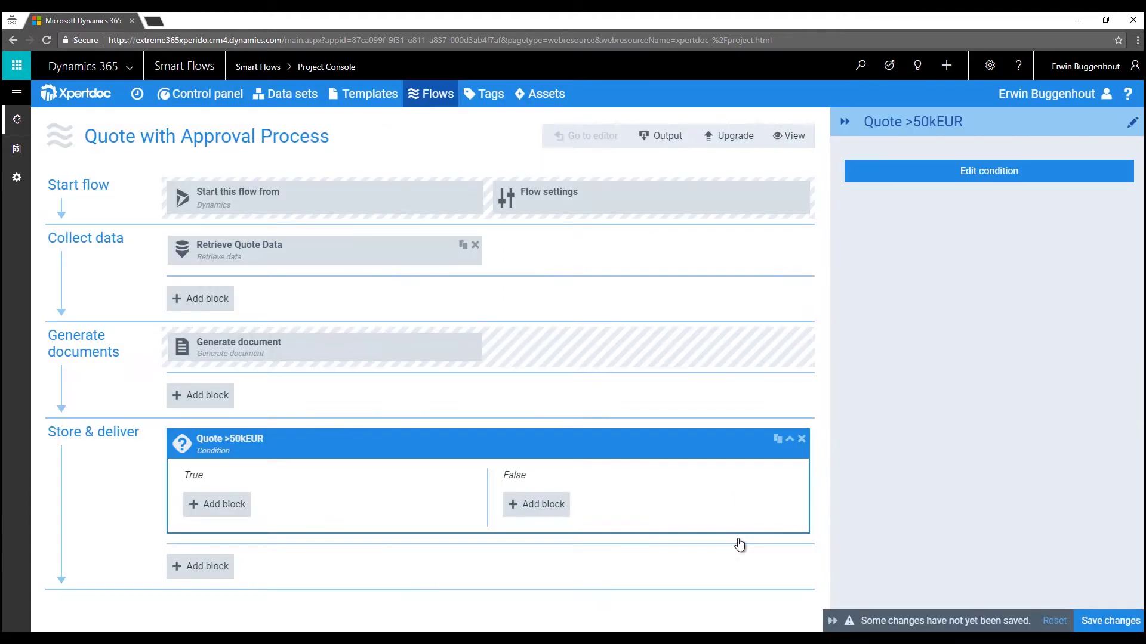
Create a value condition that tests the quote's totalamount field from Retrieve Quote Data
left_click(987, 174)
left_click(250, 205)
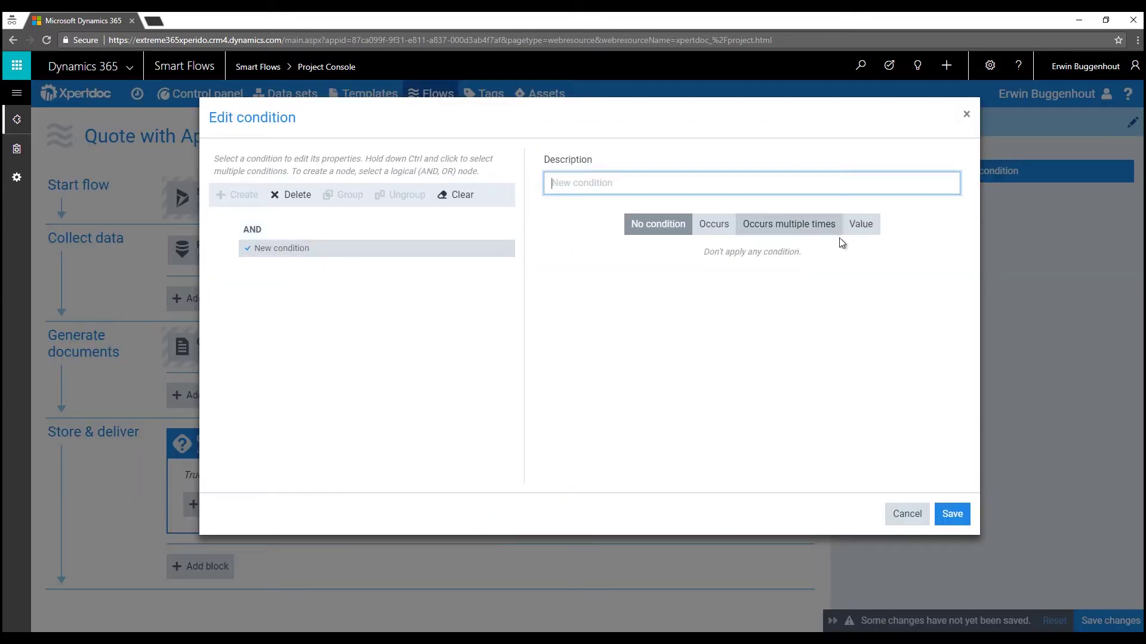
left_click(864, 232)
left_click(947, 303)
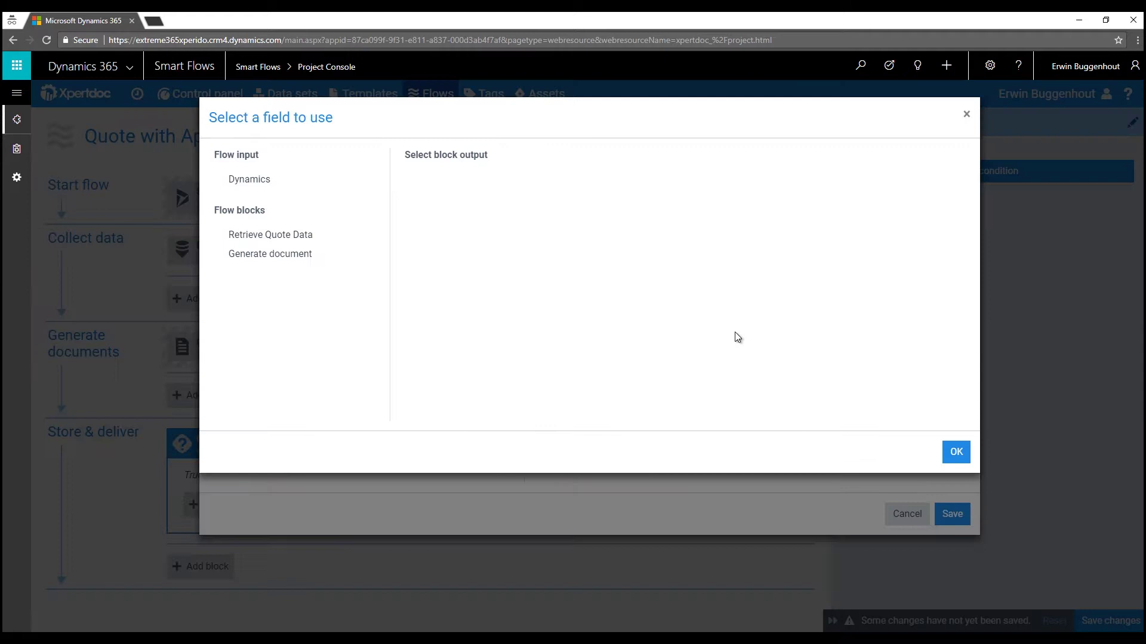
left_click(251, 241)
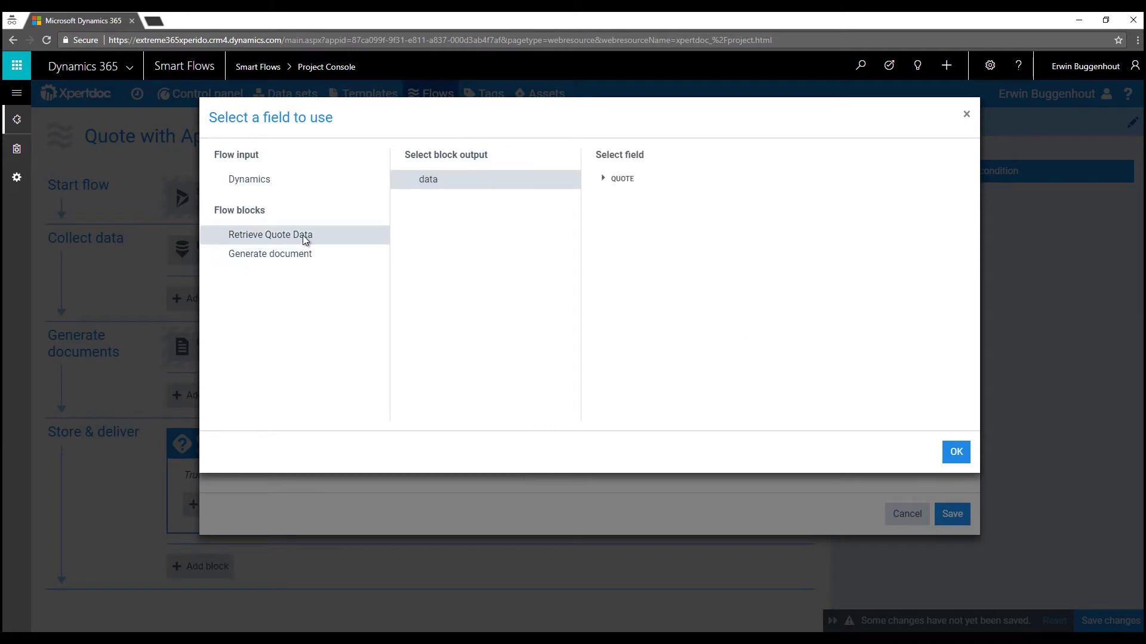
left_click(603, 178)
left_click(618, 193)
scroll(670, 286, "down", 15)
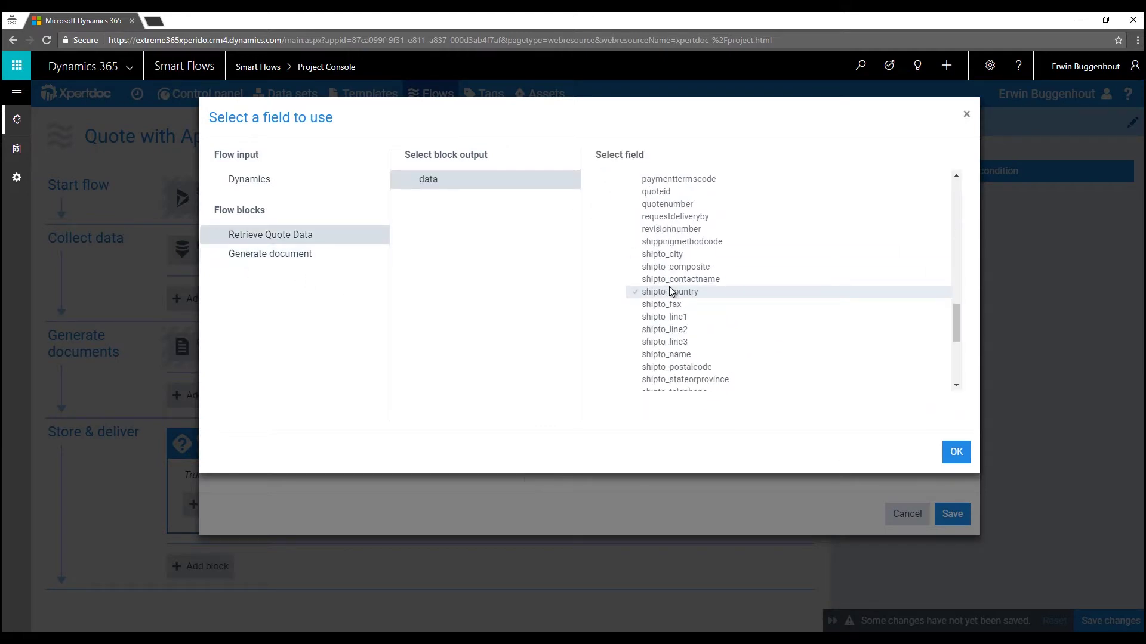
left_click(711, 207)
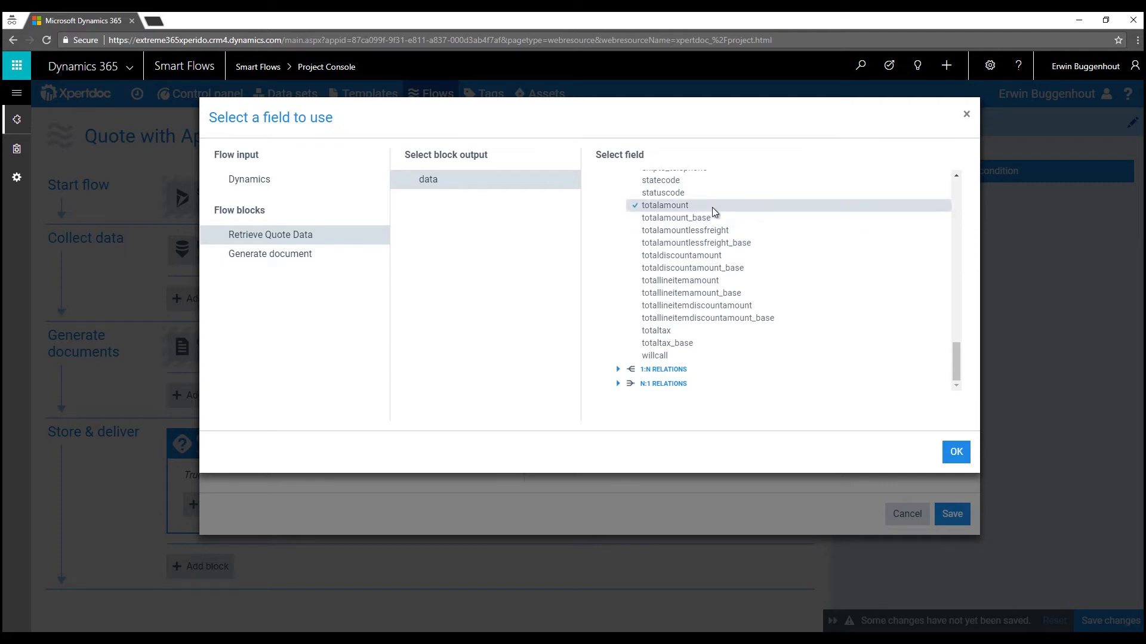
left_click(953, 452)
Set the field type to Number, operator Is greater than, value 50000, and save the condition
left_click(705, 359)
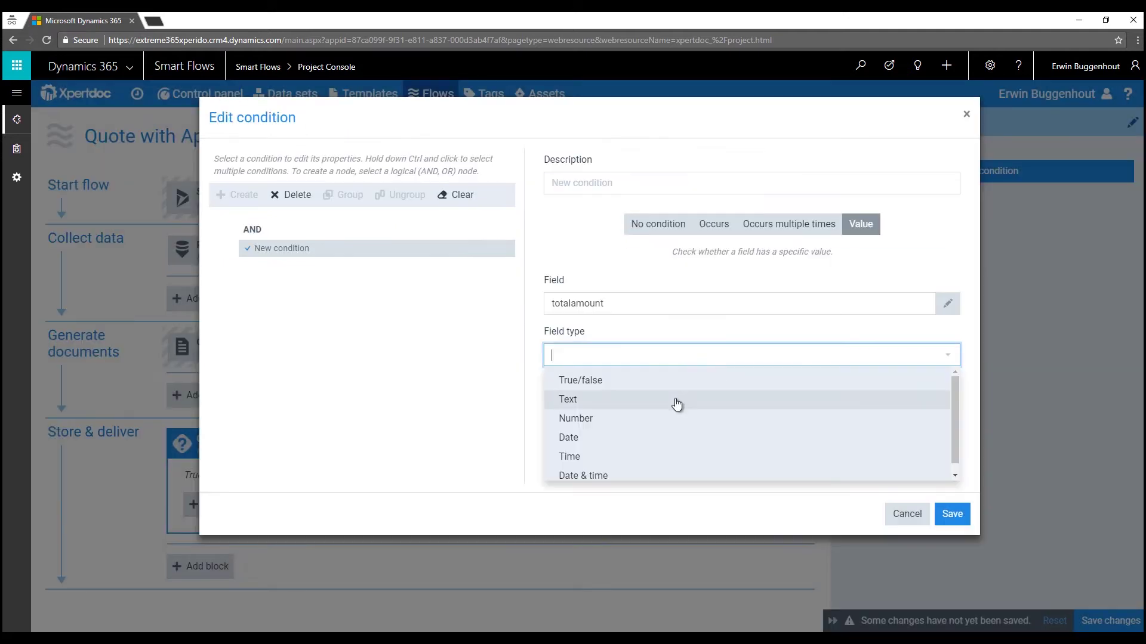
left_click(657, 418)
left_click(650, 411)
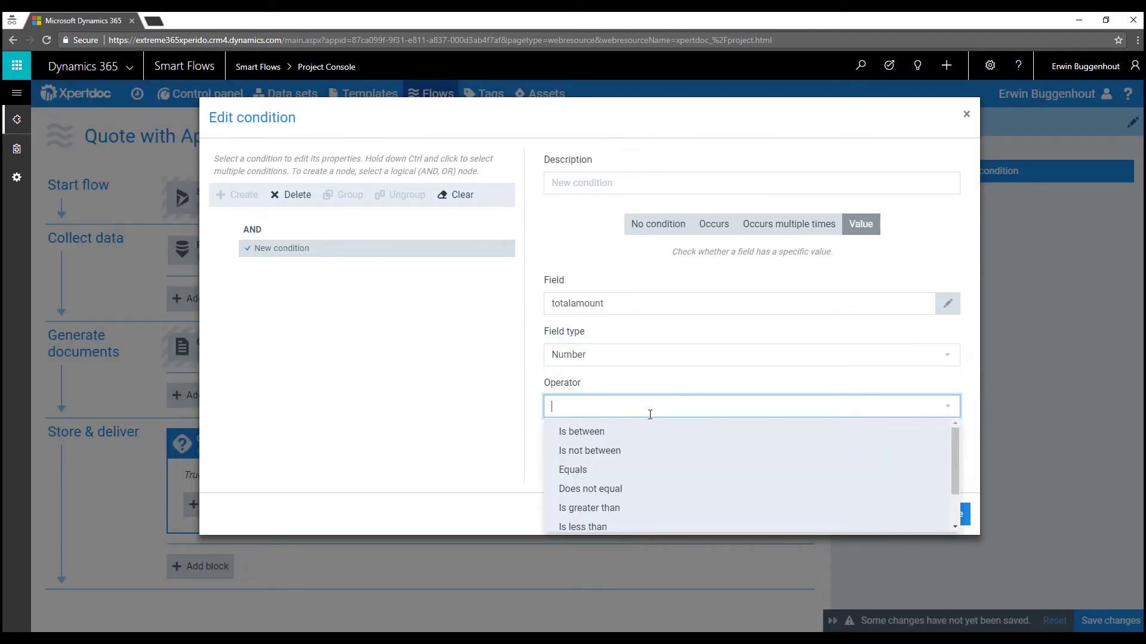
left_click(615, 508)
left_click(640, 458)
type("50000")
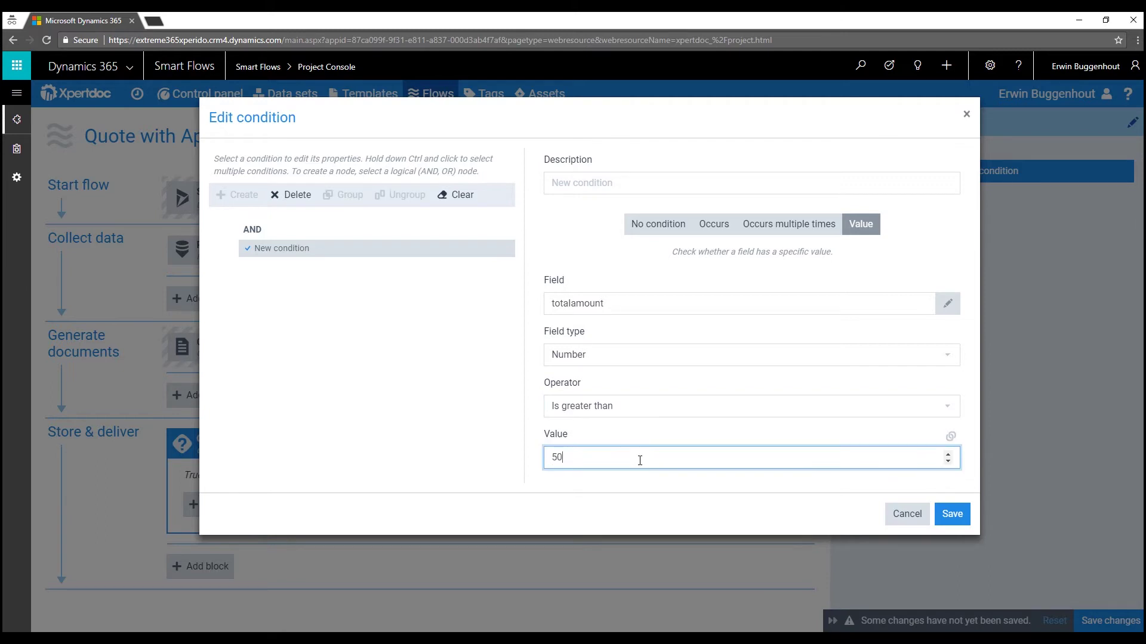
left_click(951, 514)
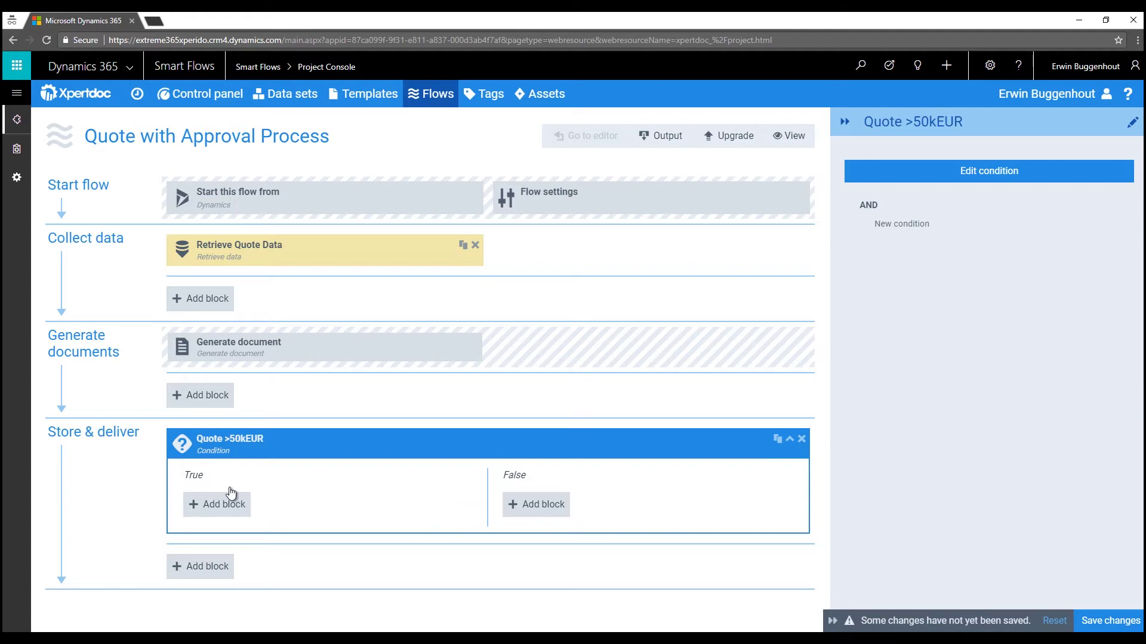
Add a Dynamics Create email block under True, named 'Send E-mail to Account Manager for Approval'
left_click(206, 503)
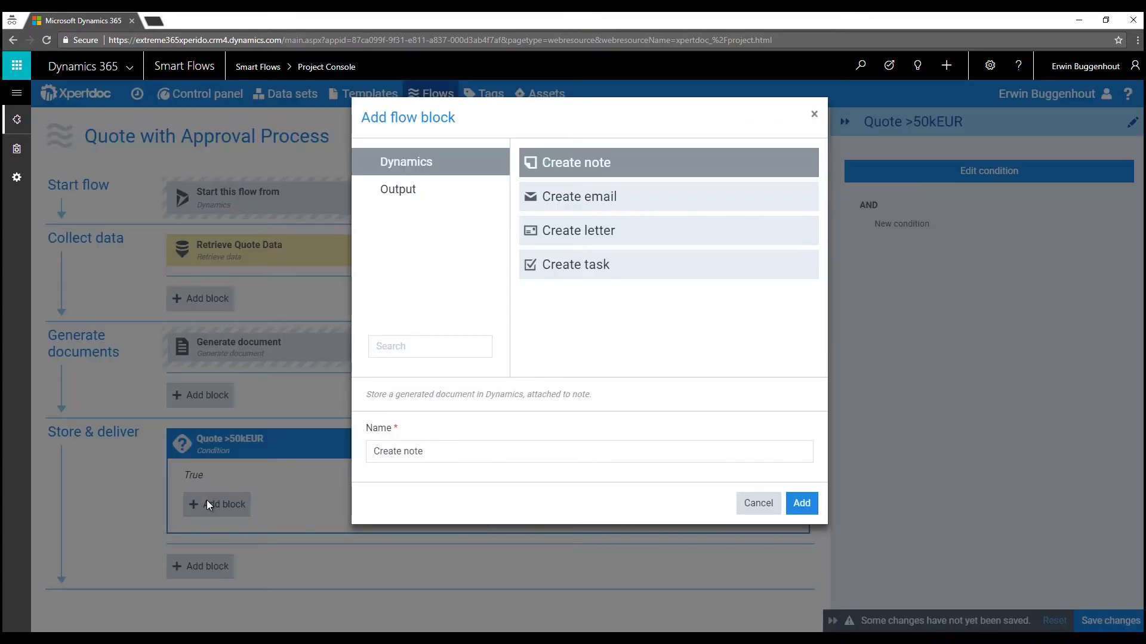
left_click(416, 189)
left_click(412, 162)
left_click(607, 201)
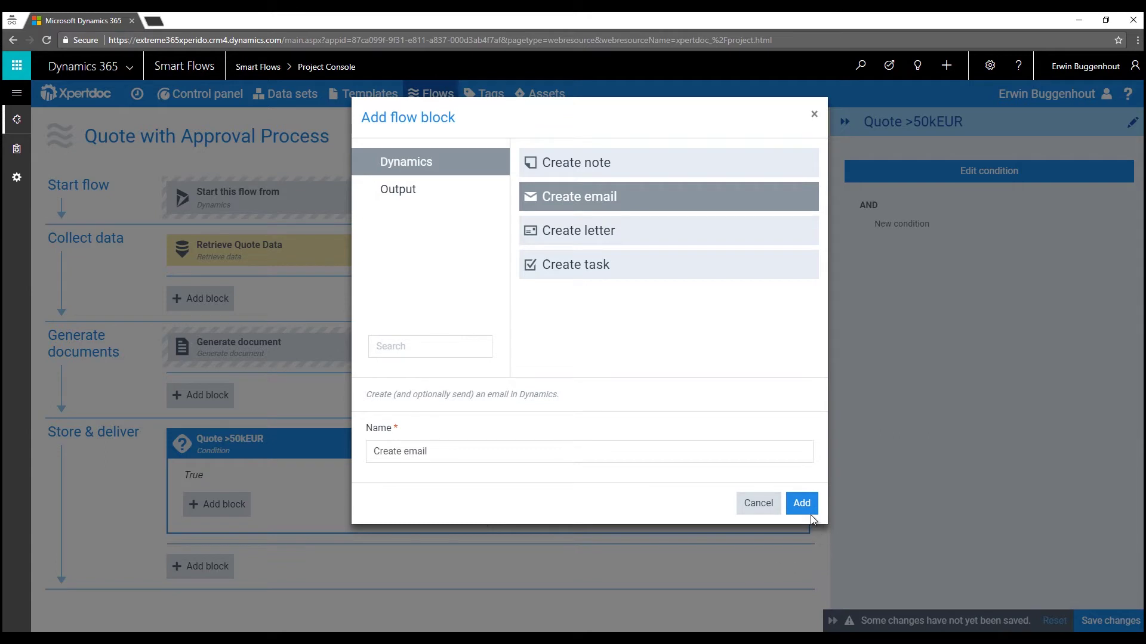
triple_click(549, 455)
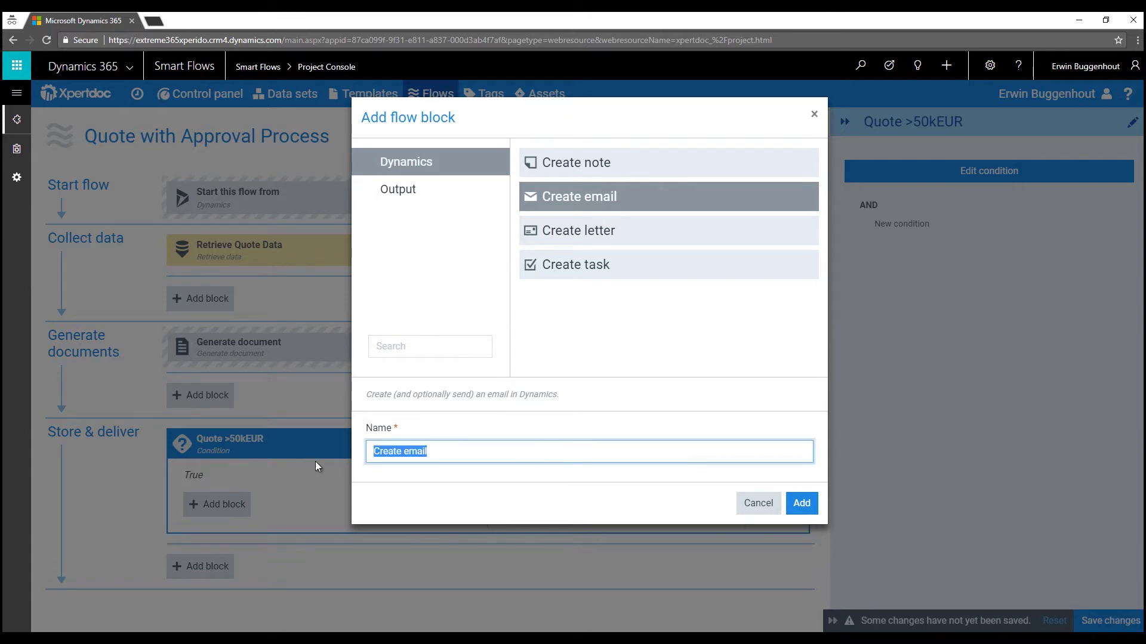
type("Send E-mail to Account Manager for Approval")
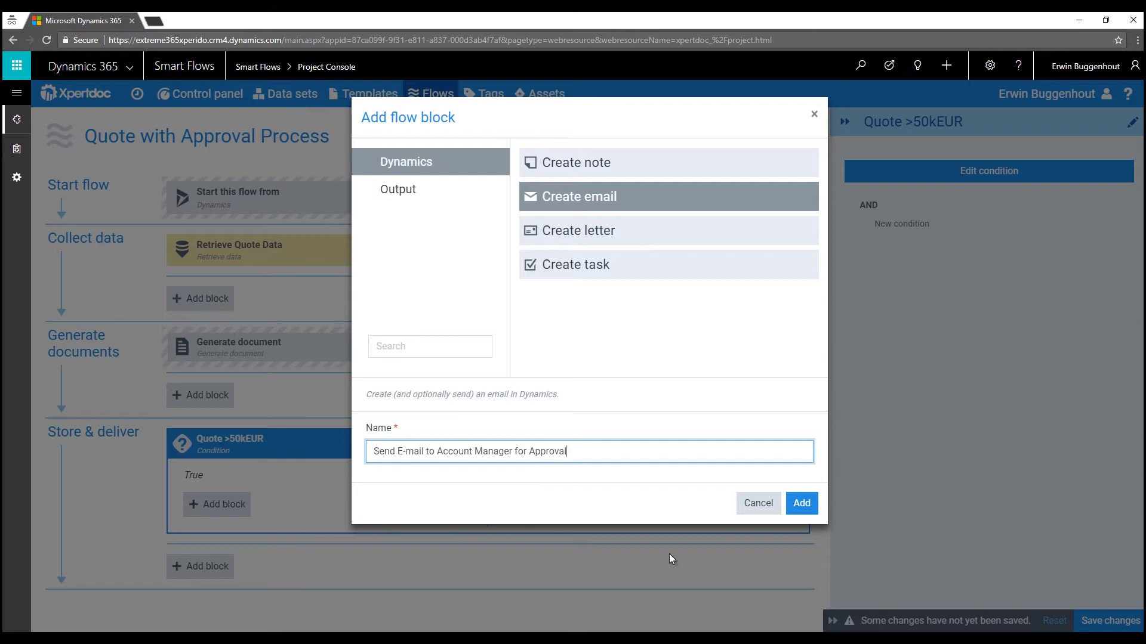
left_click(803, 512)
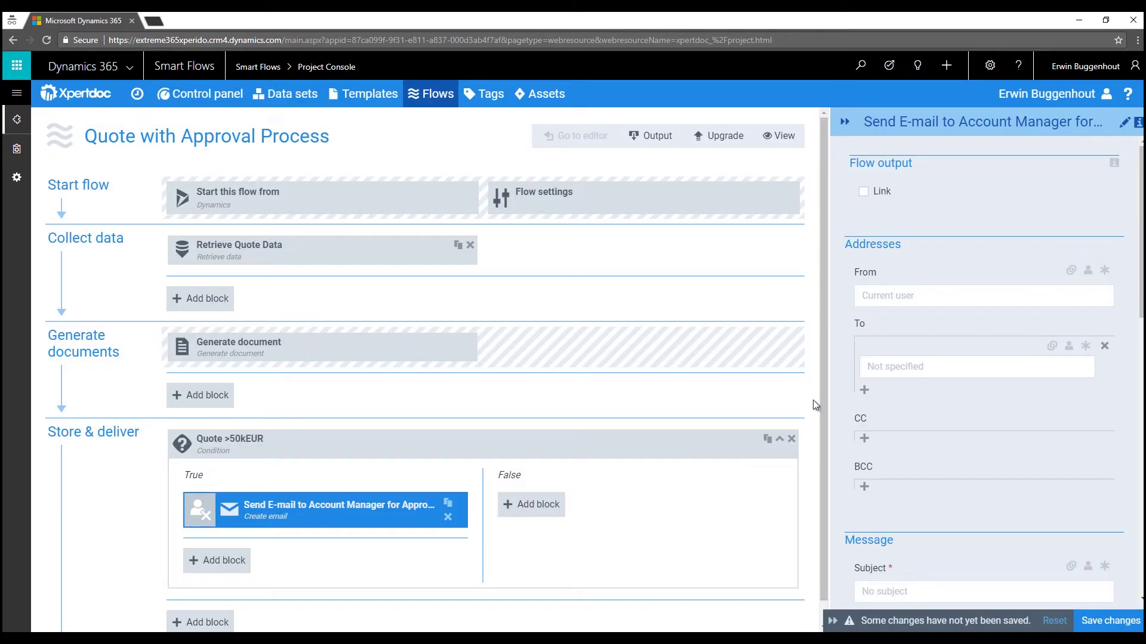
Link the email's To field to Retrieve Quote Data > QUOTE > N:1 > msdyn_accountmanagerid
scroll(932, 260, "down", 1)
scroll(935, 267, "down", 1)
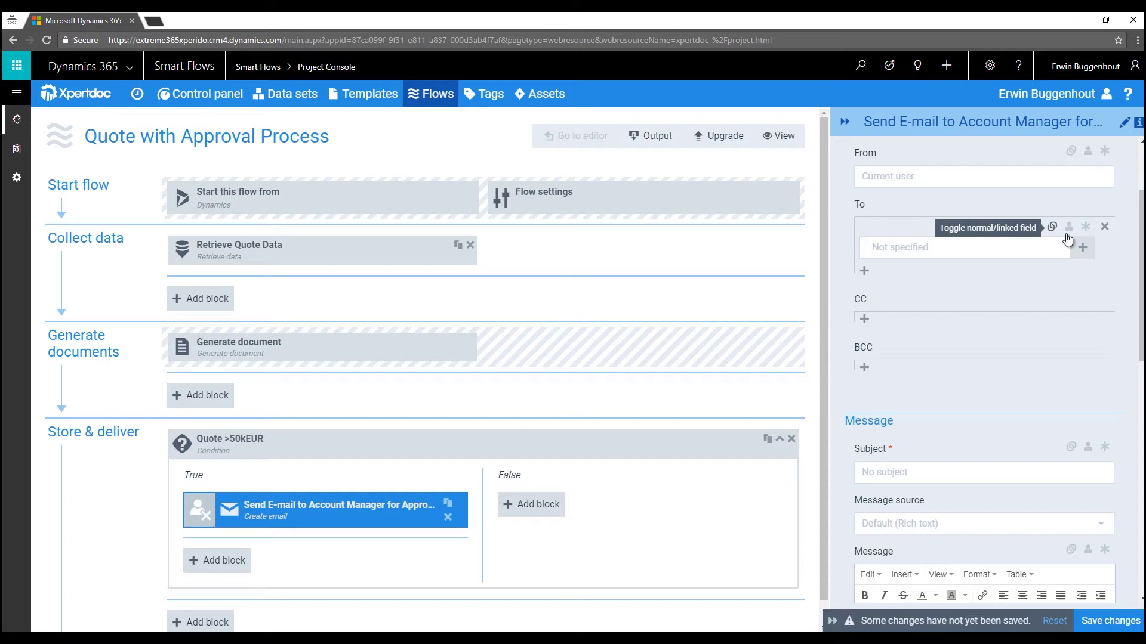
left_click(1052, 227)
left_click(273, 237)
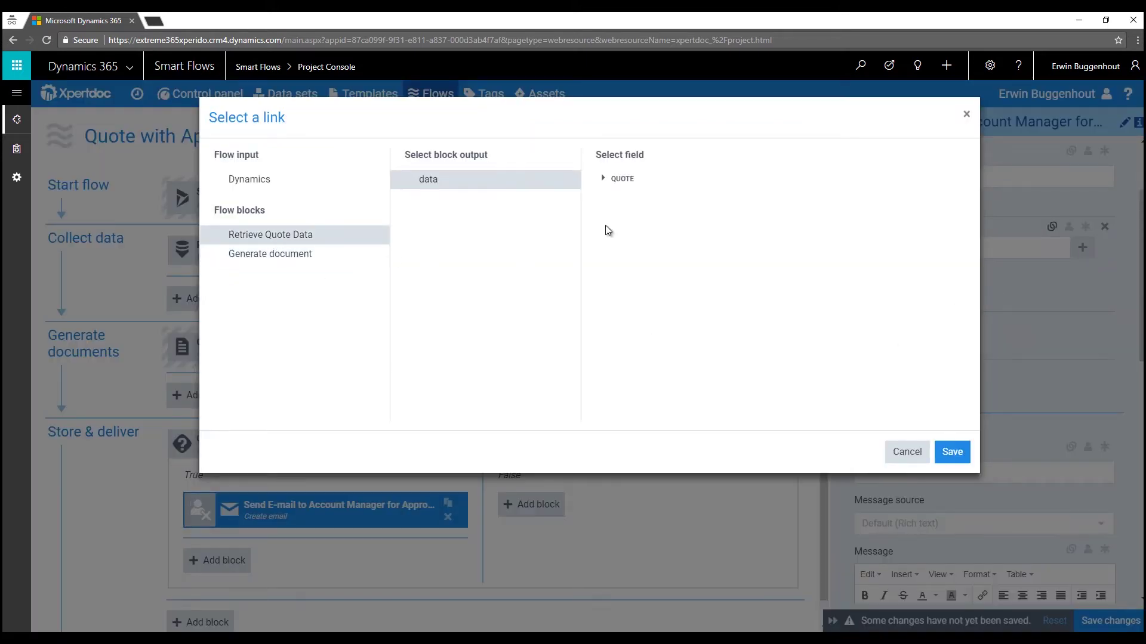
left_click(604, 179)
left_click(617, 221)
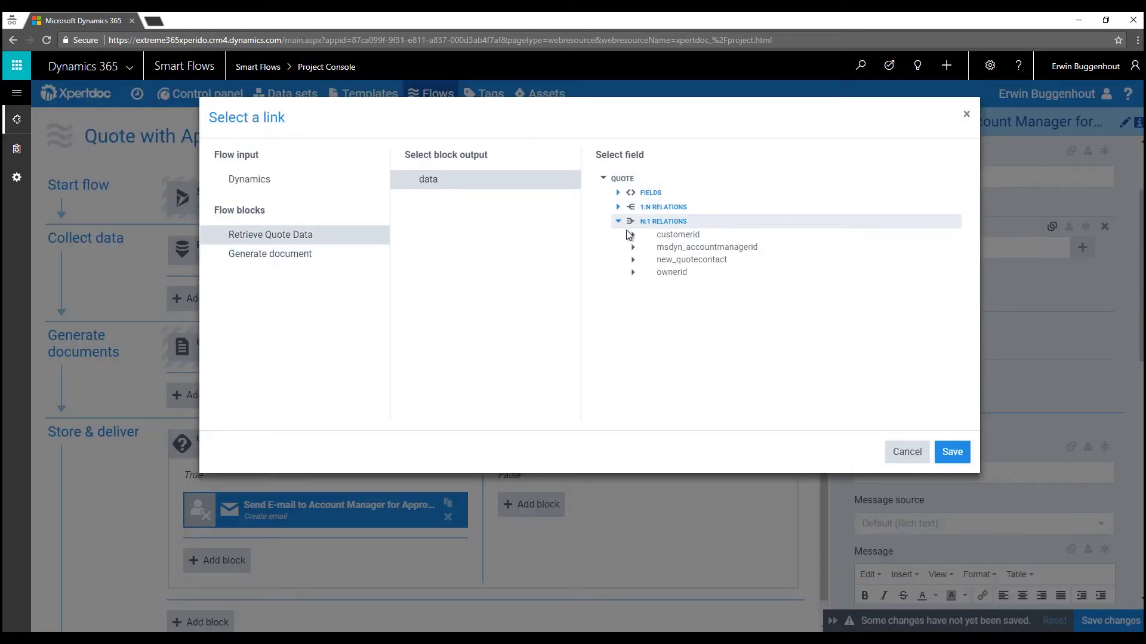
left_click(632, 247)
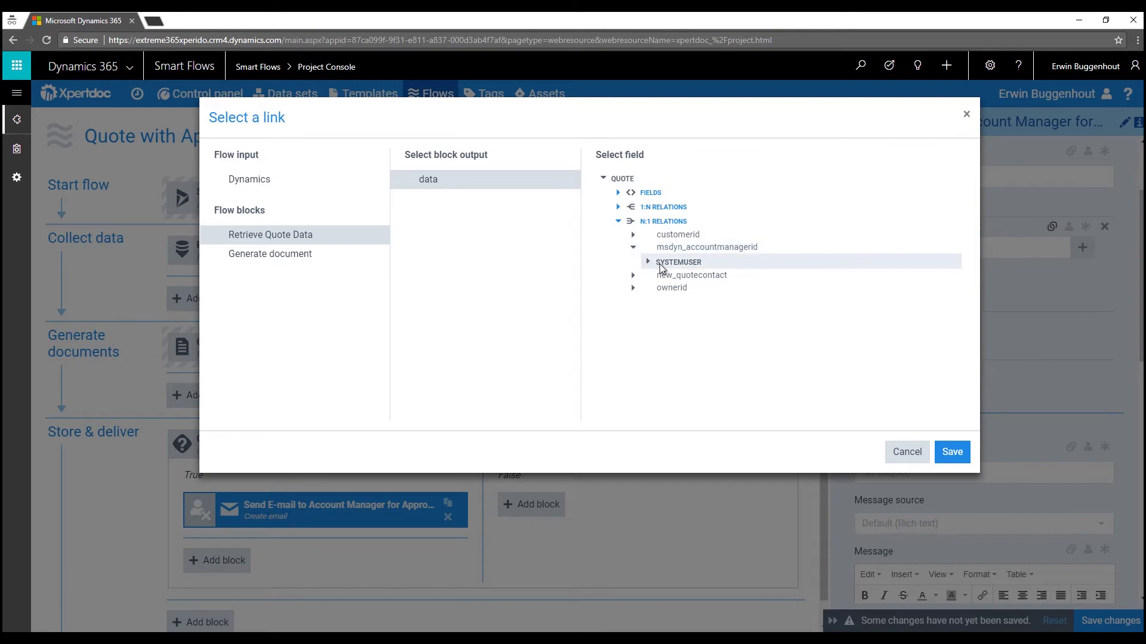
left_click(652, 247)
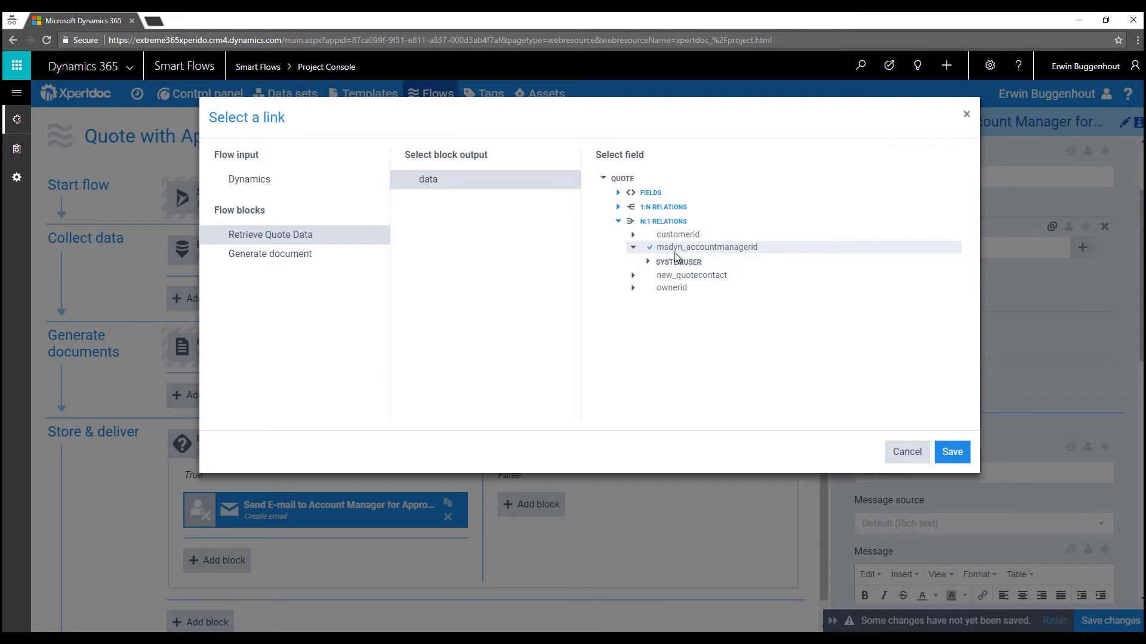
left_click(951, 453)
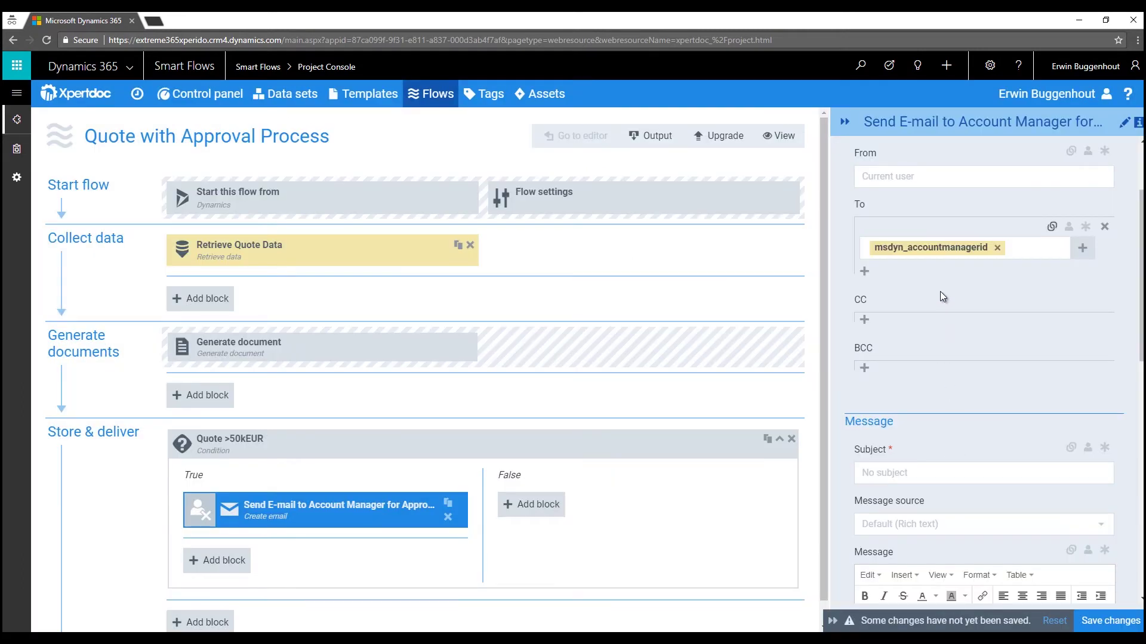
Enter subject 'Please Approva Quotation' and message 'Hi / Please approve the attached quotation. Thanks.'
scroll(940, 294, "down", 2)
left_click(911, 356)
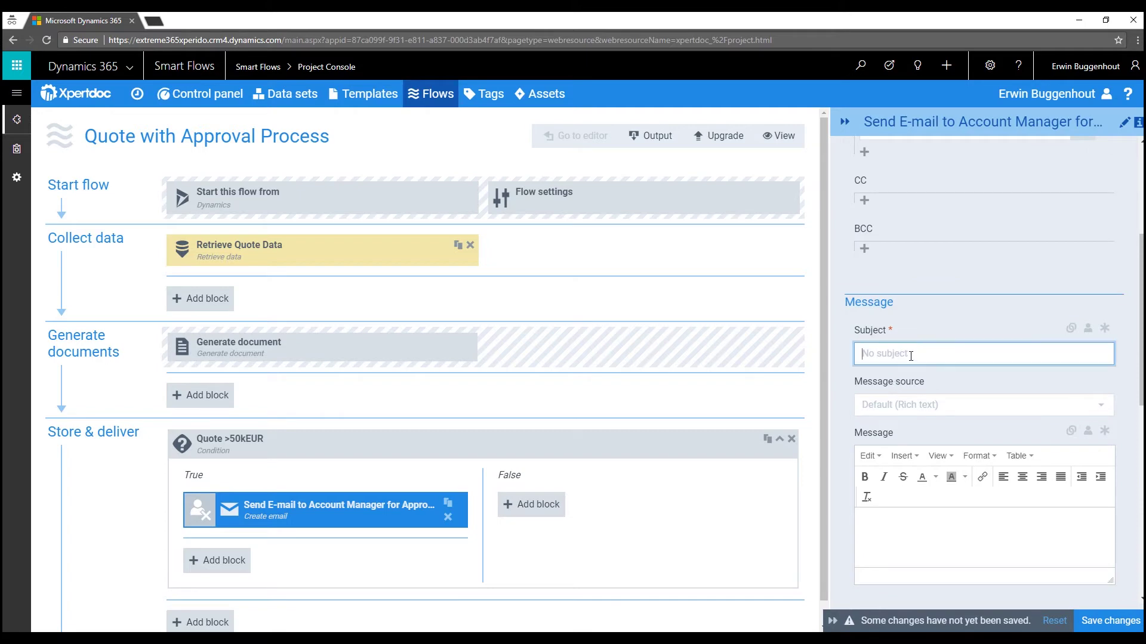
type("Please Approva")
type(" Quotation")
left_click(893, 519)
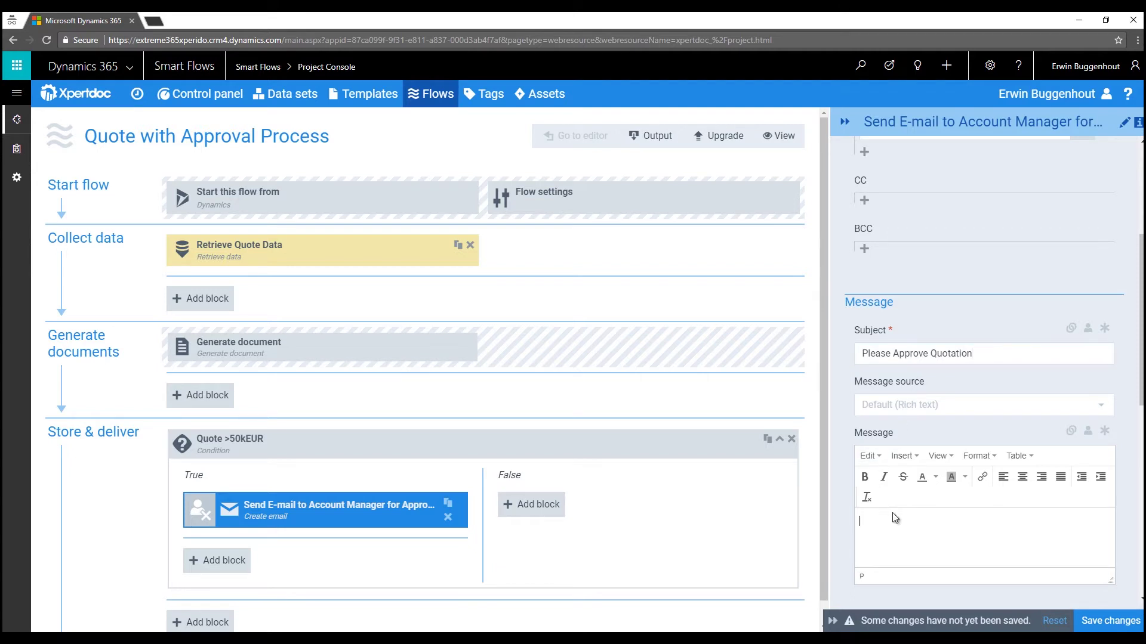
type("Hi")
key("Return")
key("Return")
type("Please approve")
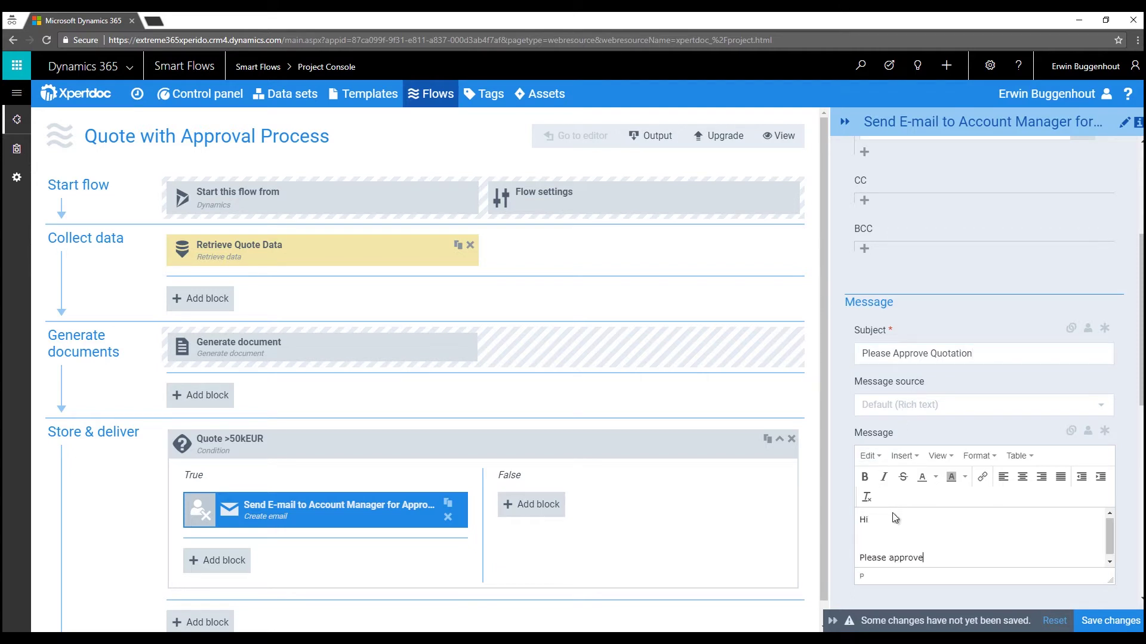
type(" the attached quotation. Thanks.")
Attach the Generate document block's Generated document output to the email as a linked document
scroll(948, 434, "down", 3)
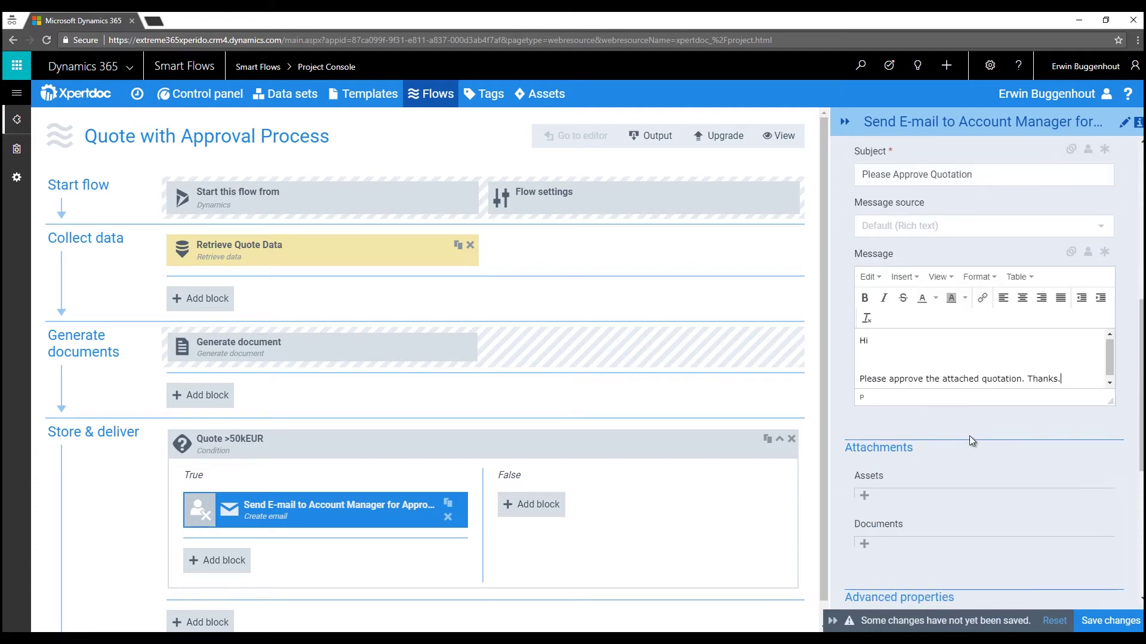
scroll(943, 489, "down", 1)
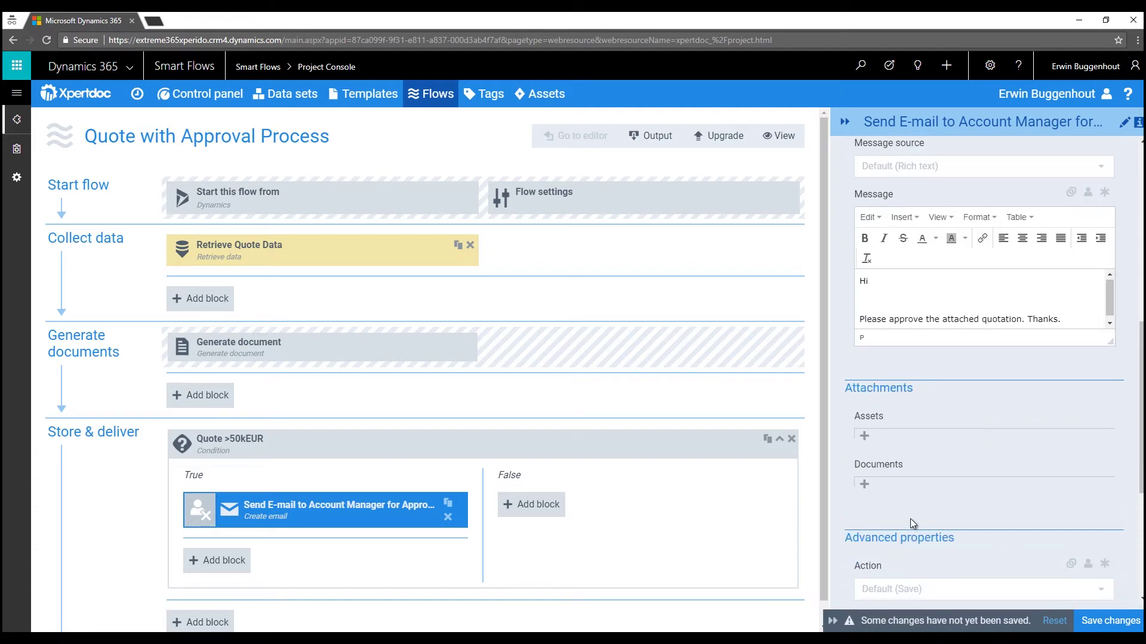
left_click(871, 486)
scroll(972, 457, "down", 2)
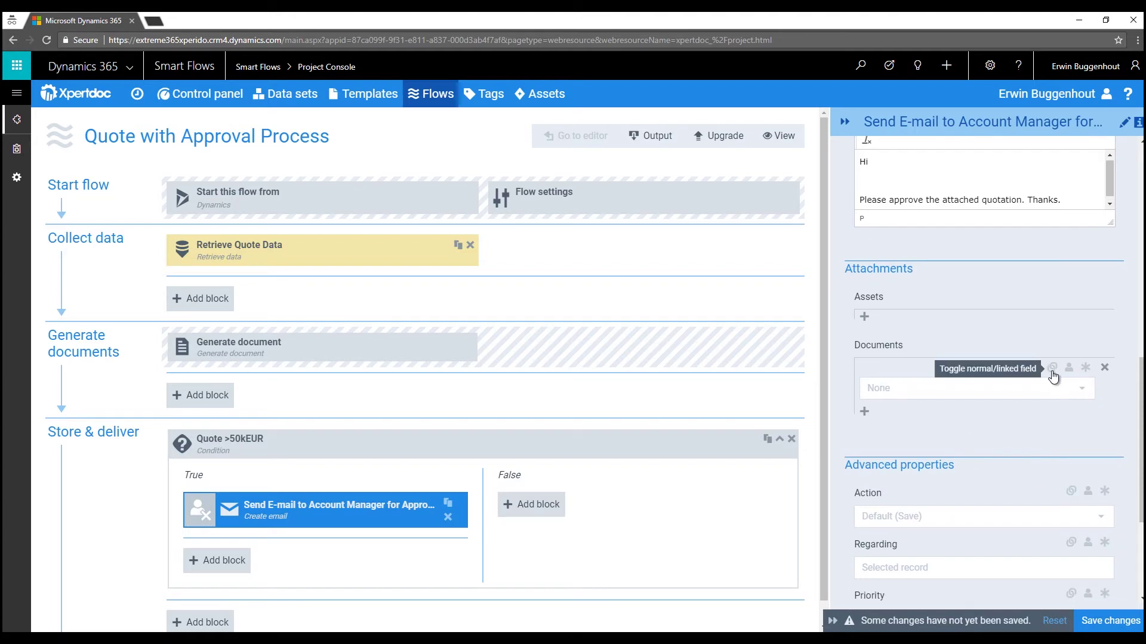
left_click(1052, 373)
left_click(1078, 392)
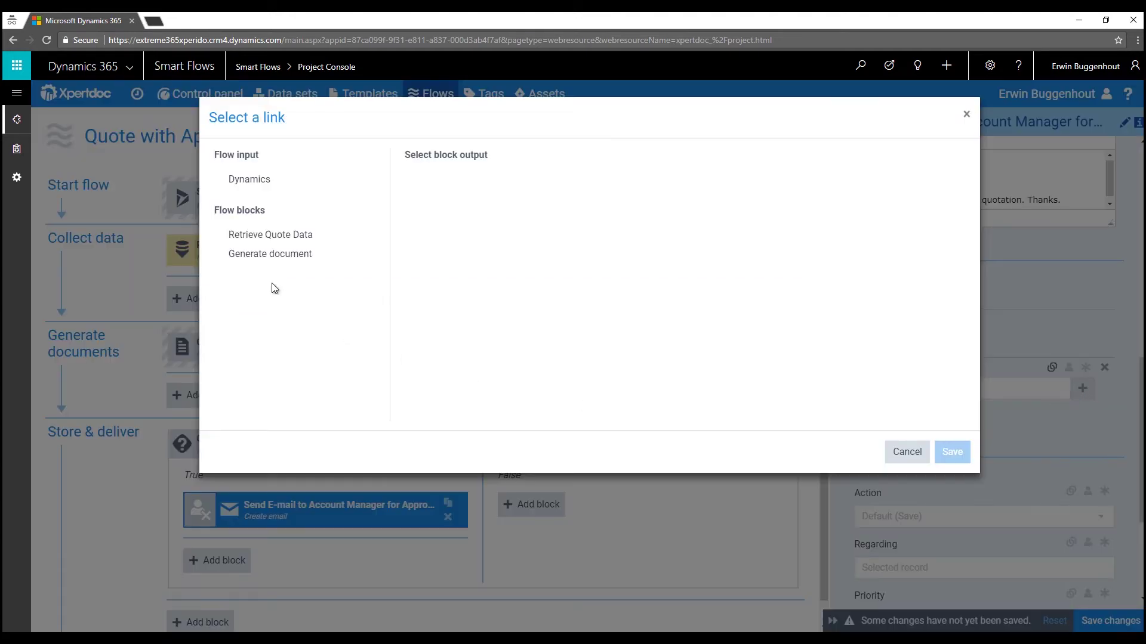
left_click(271, 252)
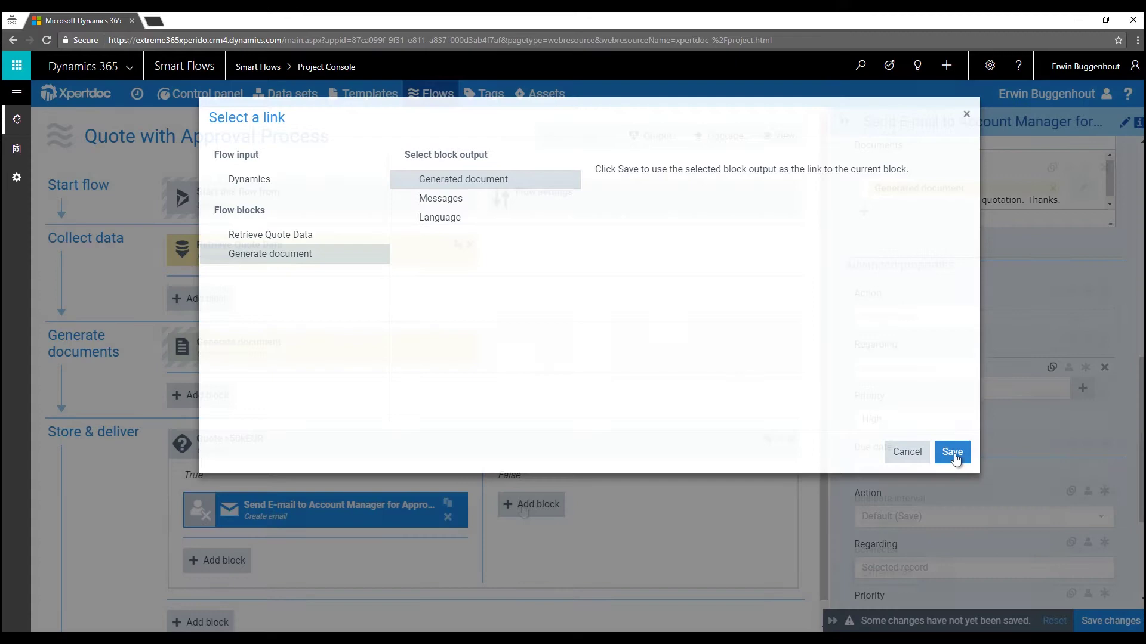
left_click(952, 452)
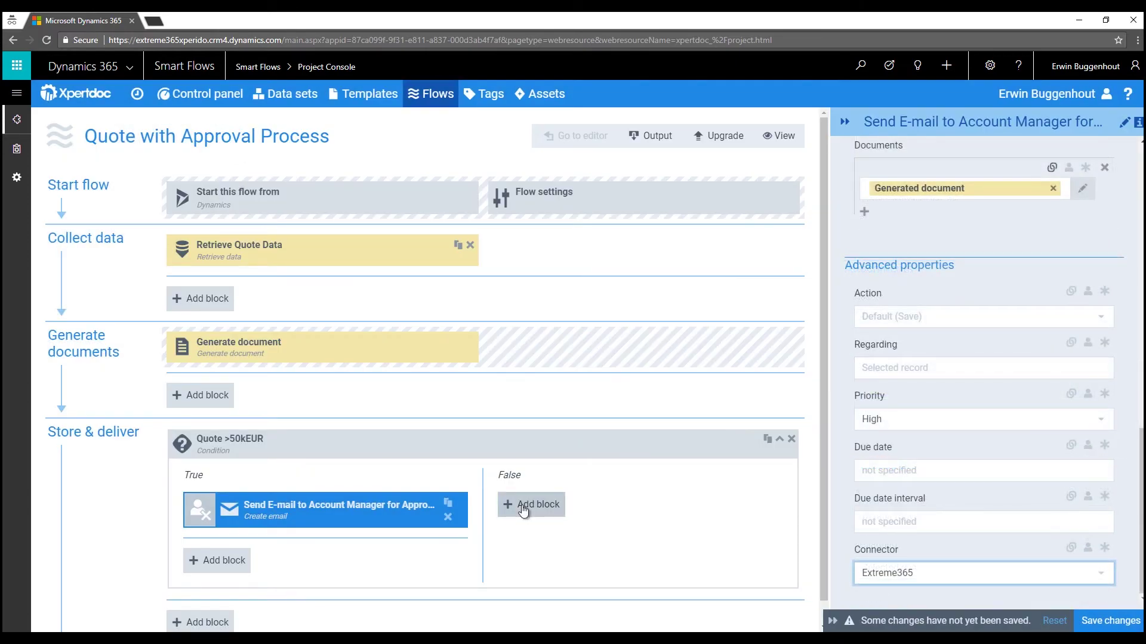
Add an Output > Send to DocuSign block under False with Envelope status and Embed urls outputs enabled
left_click(523, 508)
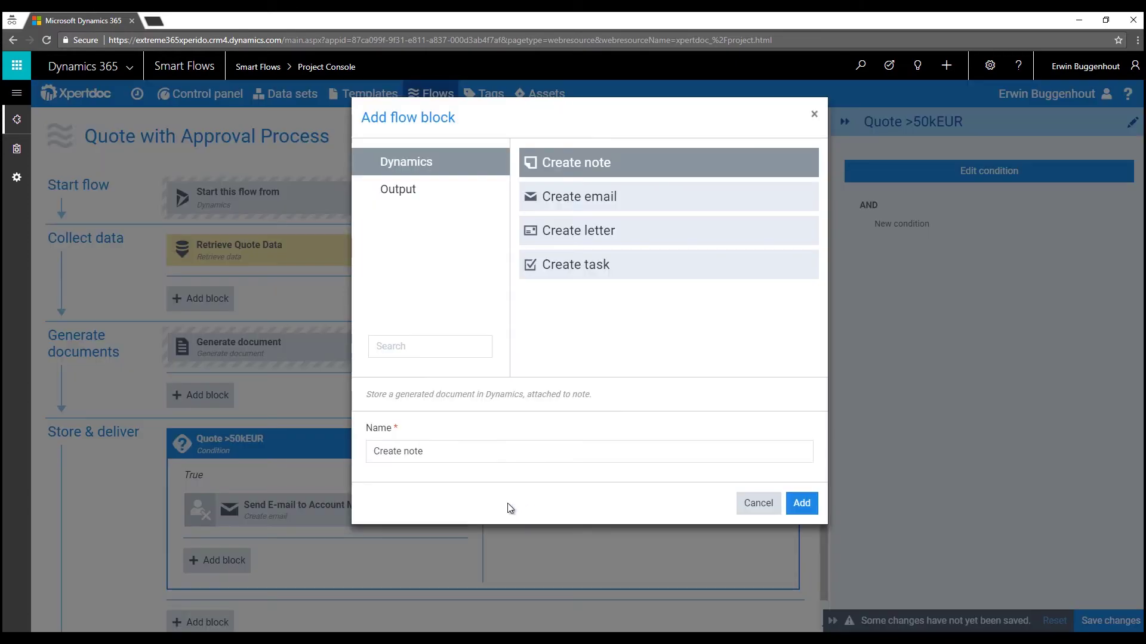
left_click(416, 196)
left_click(616, 230)
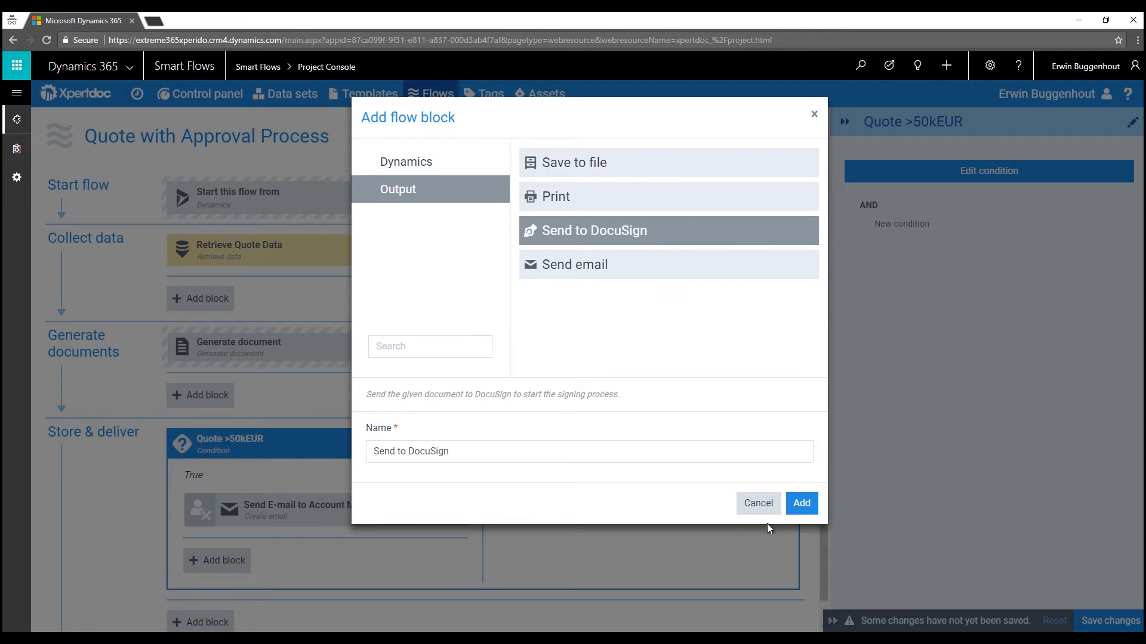
left_click(802, 504)
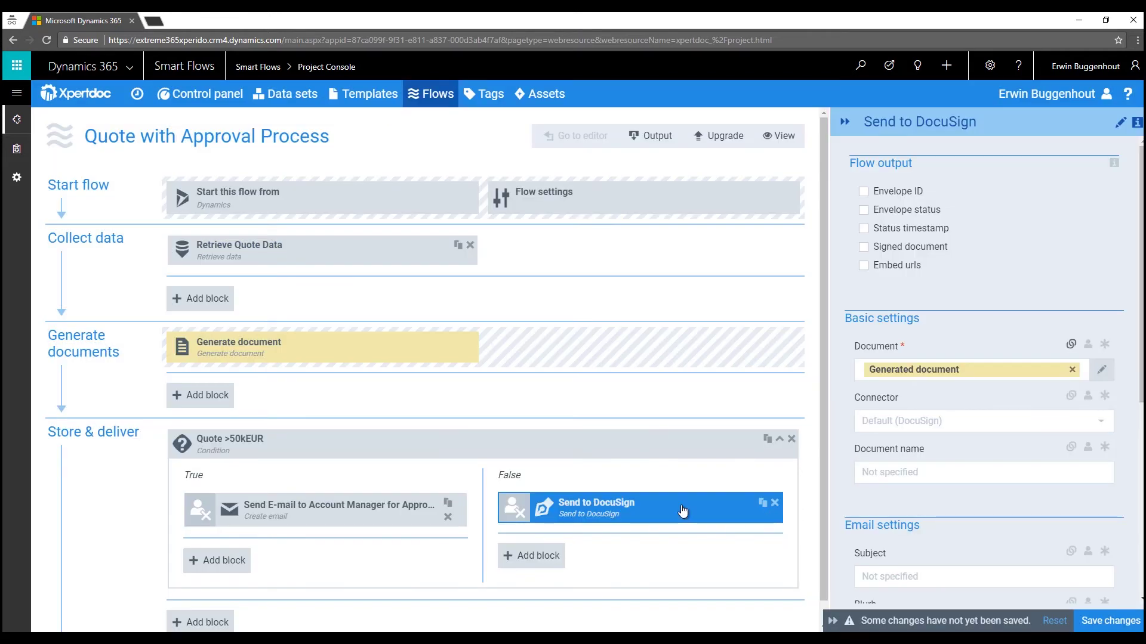
left_click(863, 210)
left_click(863, 263)
scroll(947, 323, "down", 2)
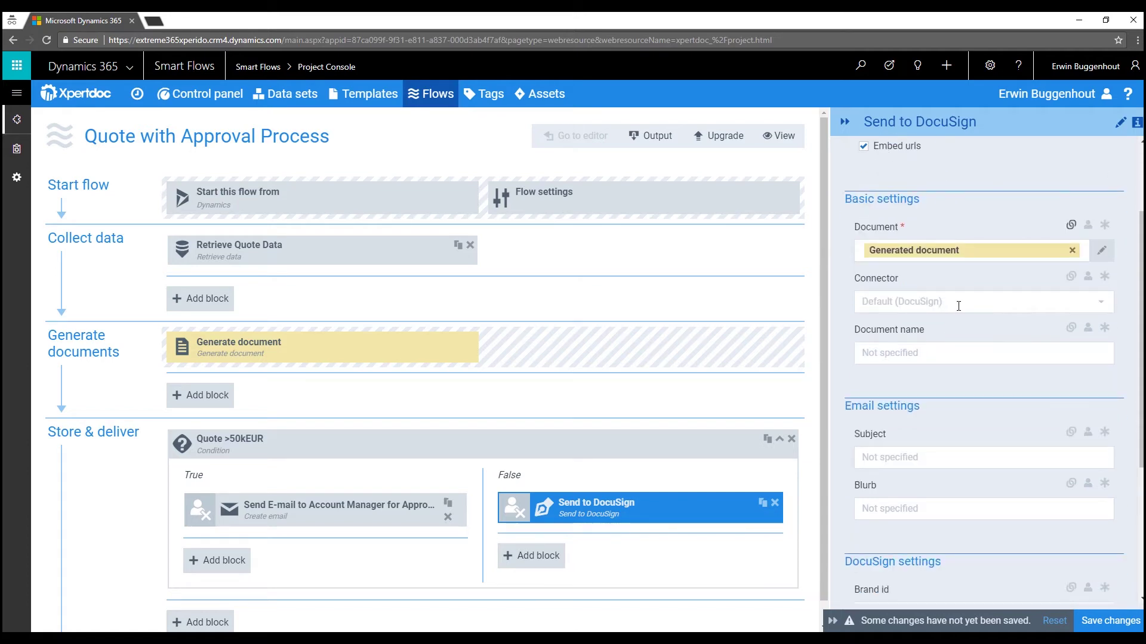
Set the DocuSign connector, document name 'Quotation' and subject 'Please sign this Quotation'
left_click(949, 301)
left_click(950, 340)
left_click(951, 353)
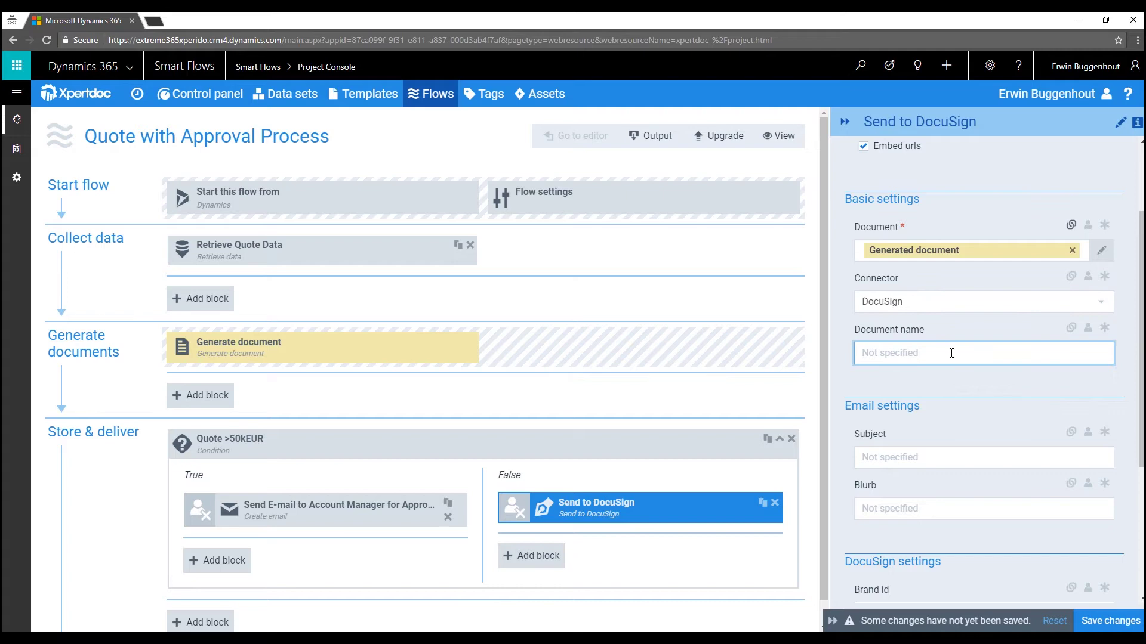
type("Quotation")
scroll(949, 358, "down", 2)
left_click(951, 338)
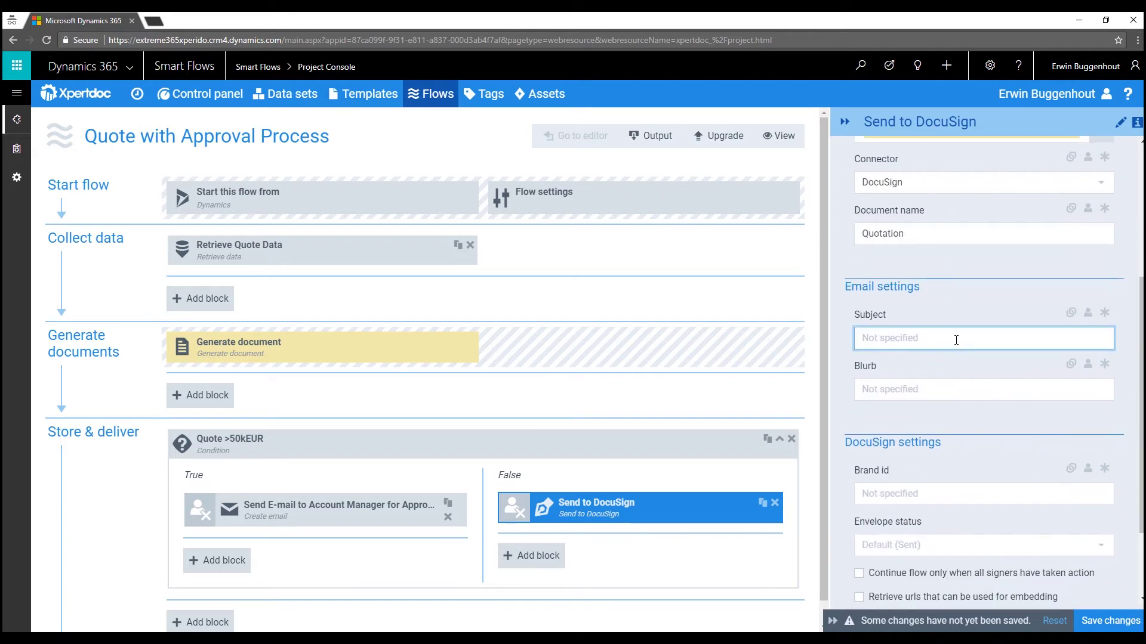
type("Please sign the")
key("BackSpace")
key("BackSpace")
type("is Quotation")
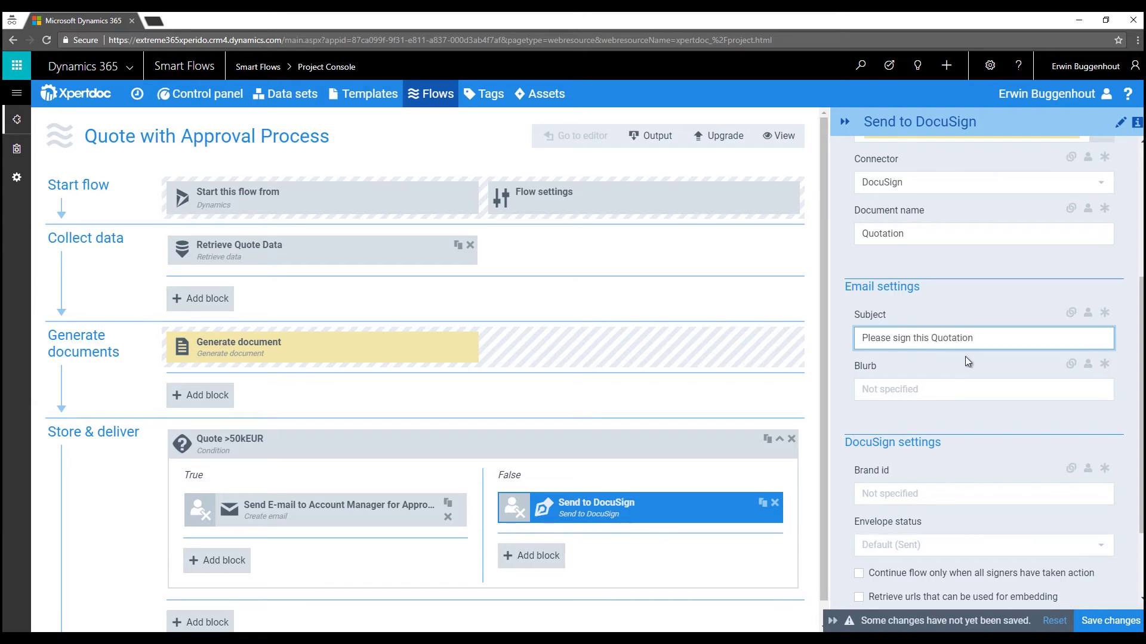
Continue the flow only when all signers have acted, then begin adding another False-branch block
scroll(965, 356, "down", 2)
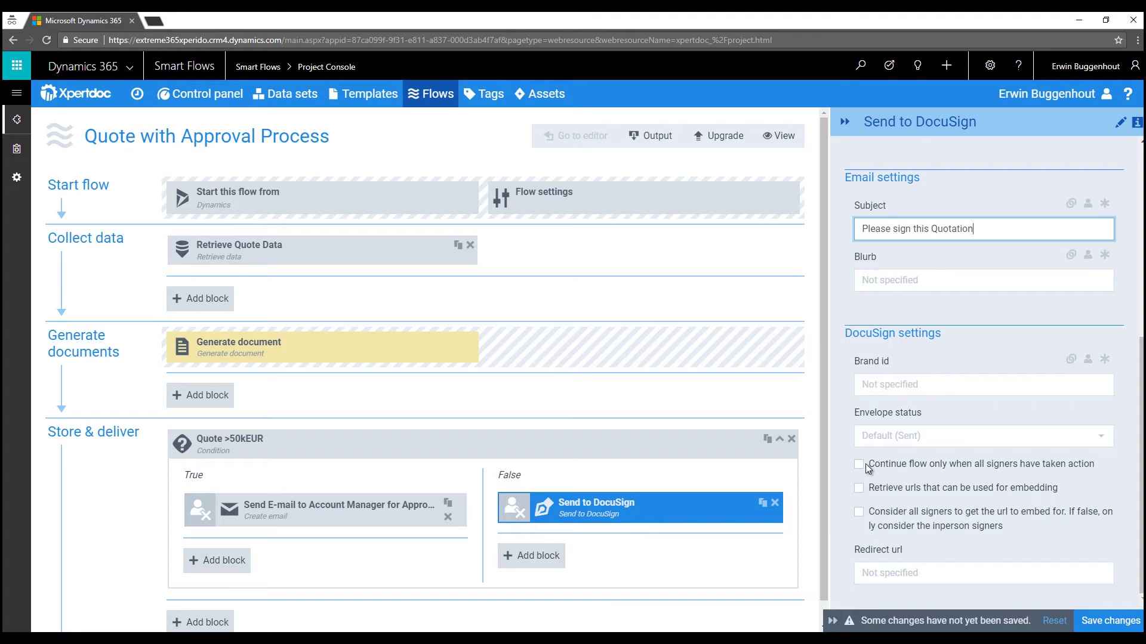
left_click(860, 465)
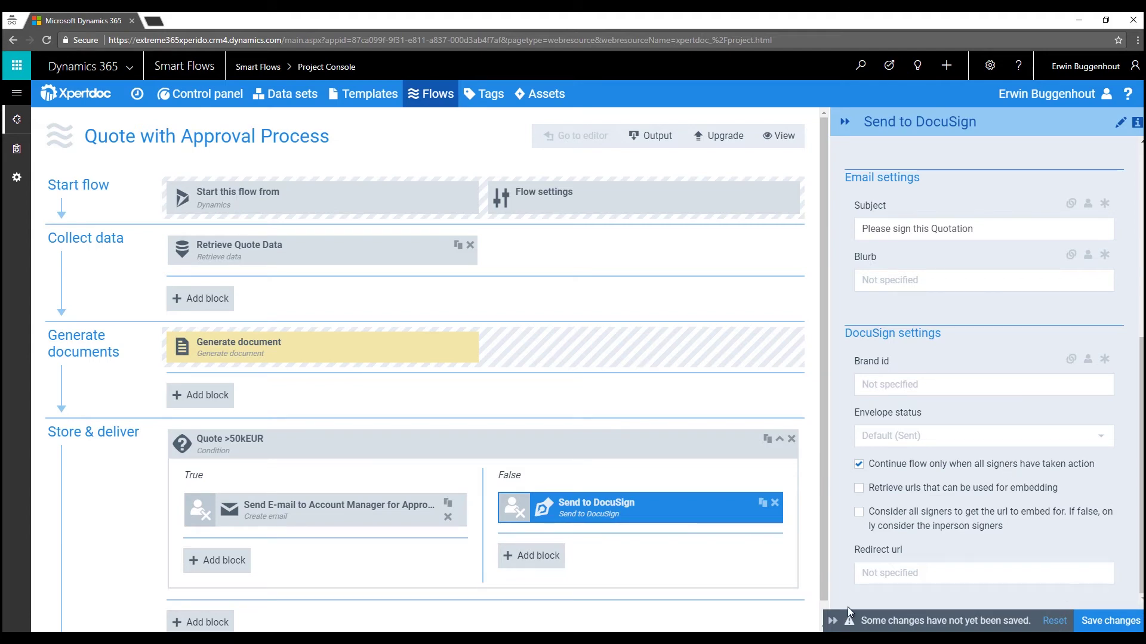
left_click(566, 562)
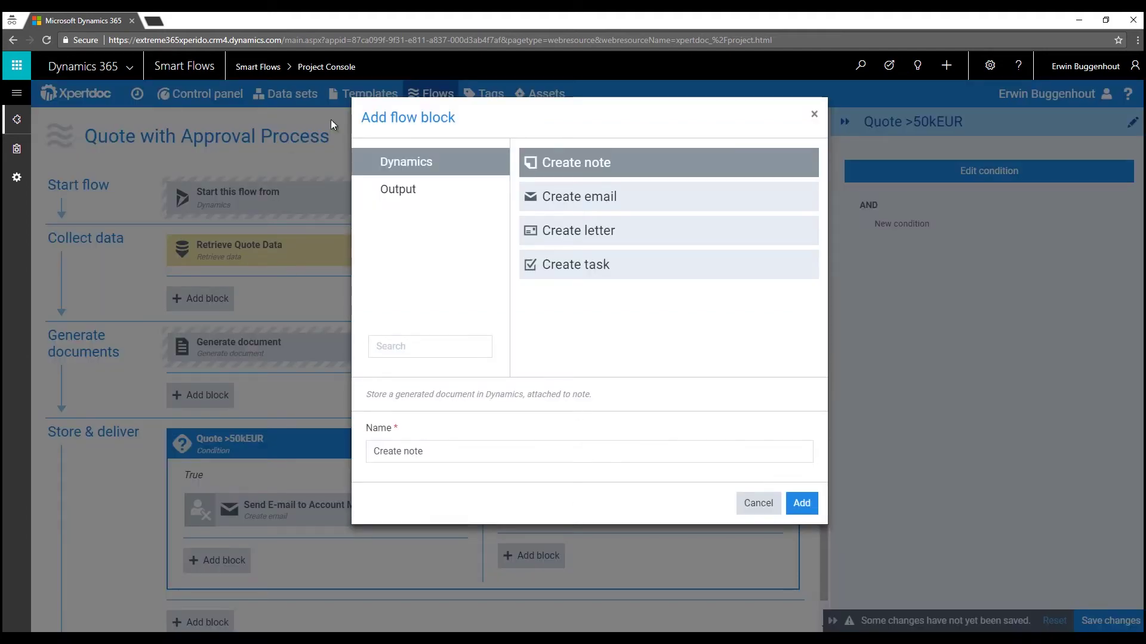
Add a Create note block to the False branch, linked after the Send to DocuSign step
left_click(801, 504)
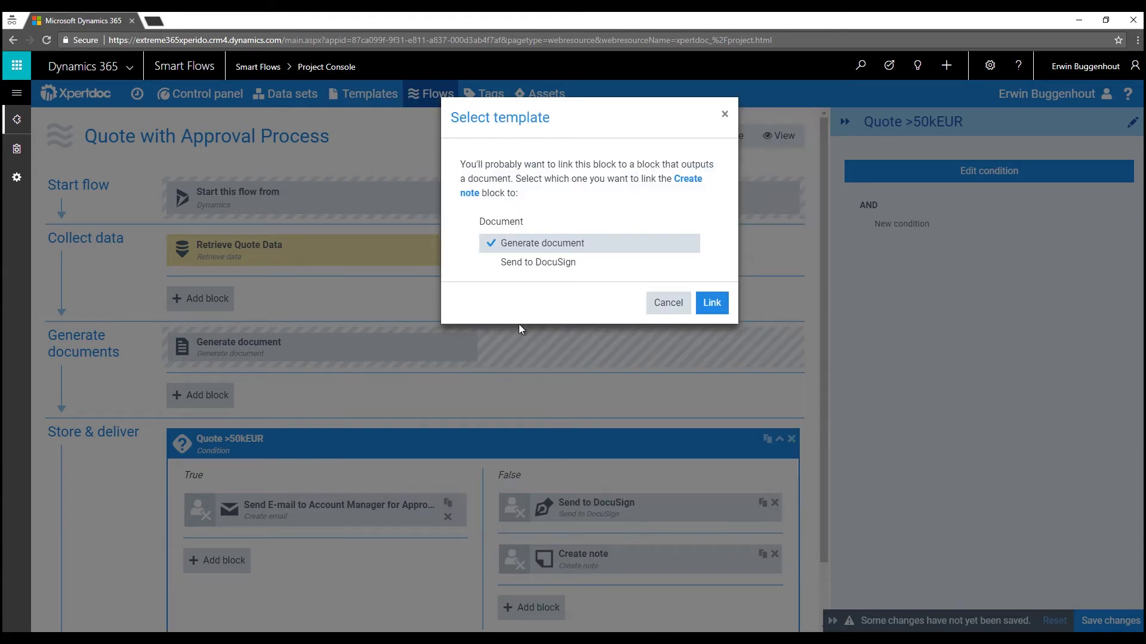
left_click(490, 270)
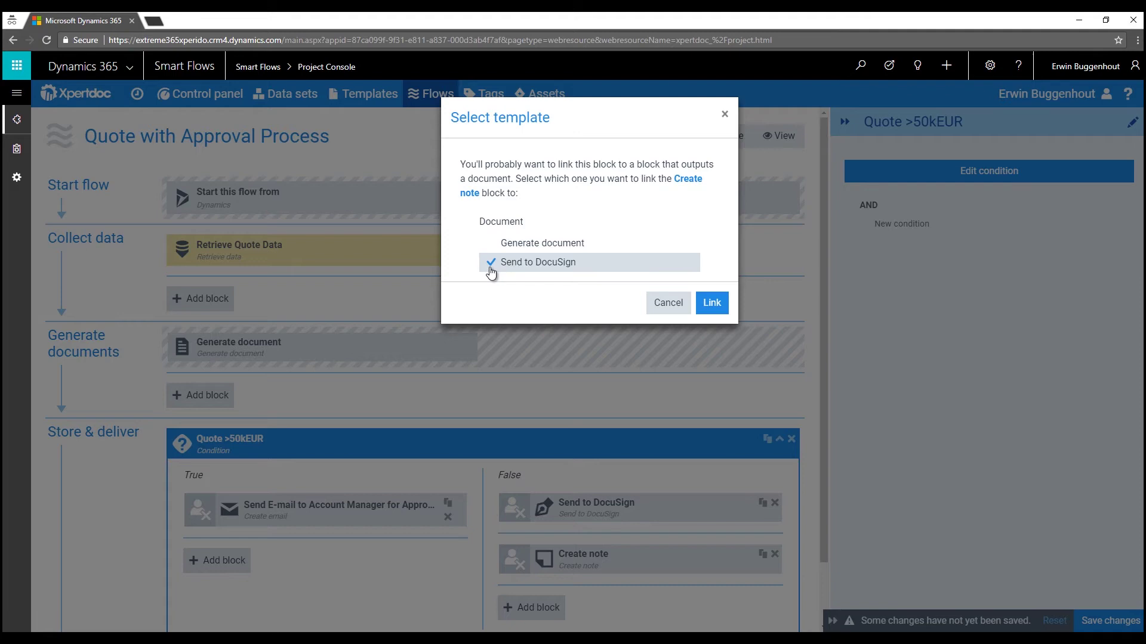
left_click(713, 304)
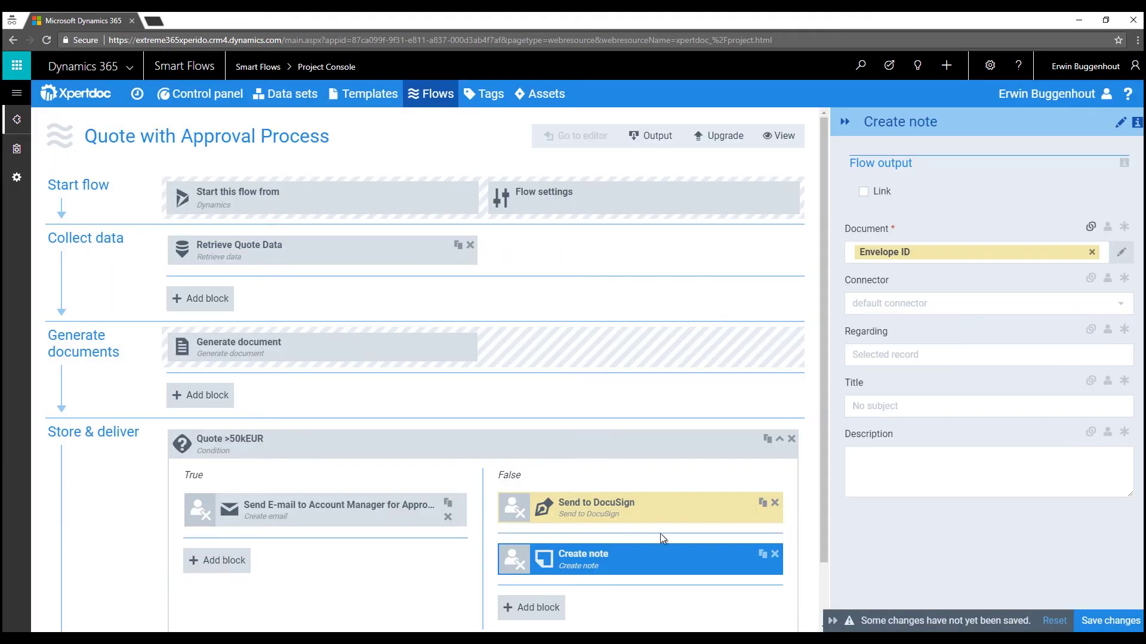
Replace the note's Envelope ID document with the DocuSign step's Signed document
left_click(1091, 251)
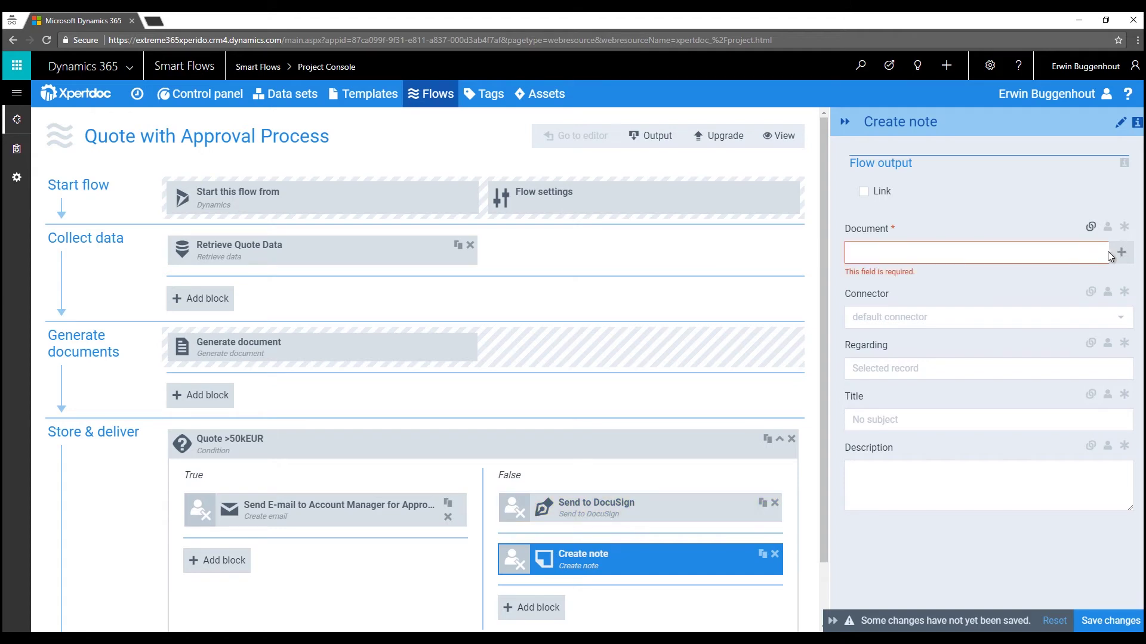
left_click(1120, 252)
left_click(294, 256)
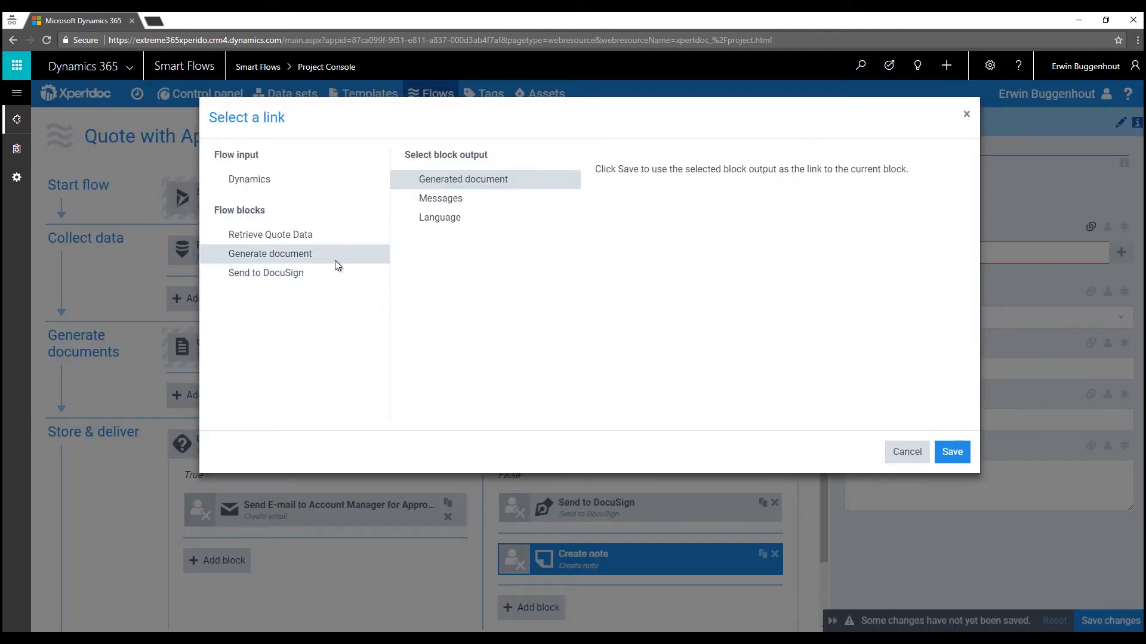
left_click(334, 272)
left_click(425, 237)
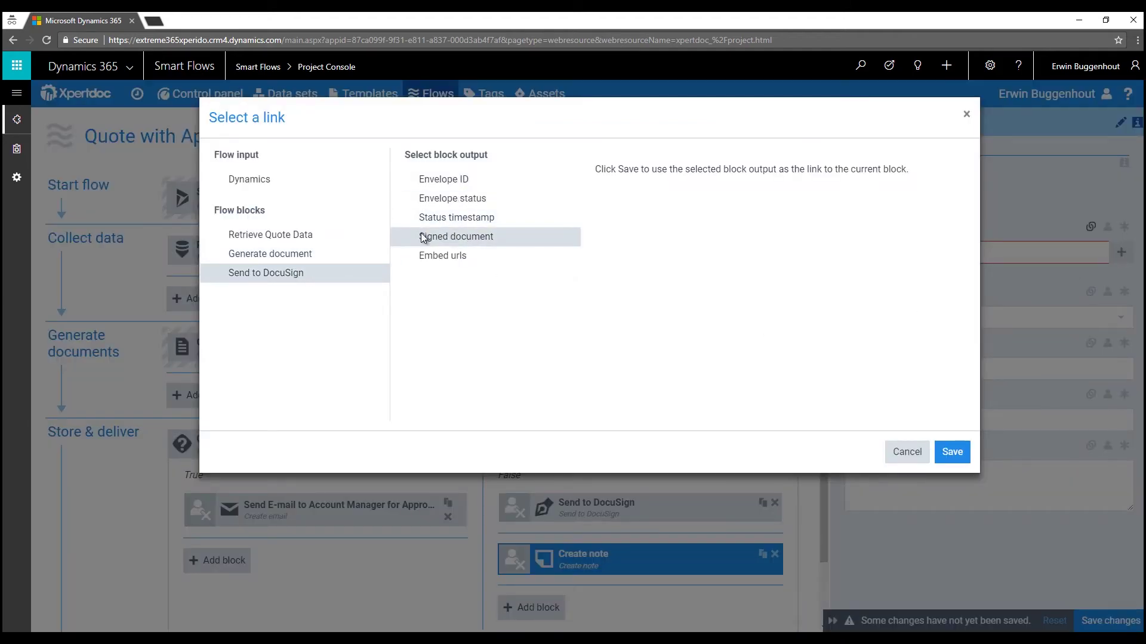
left_click(953, 452)
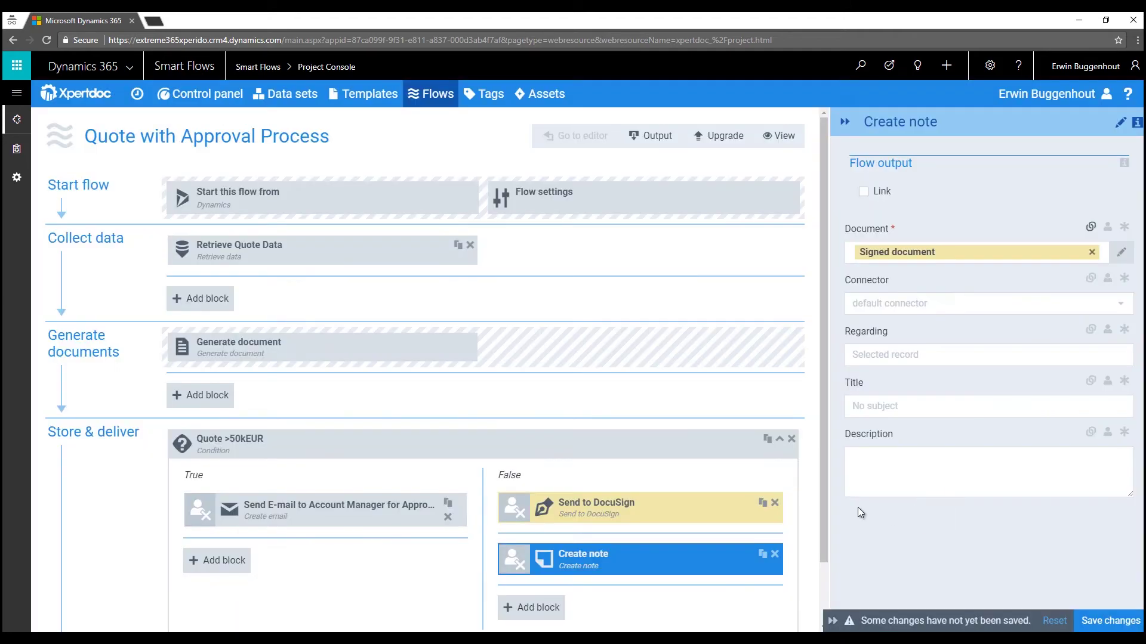
Use the Extreme365 connector, title the note 'Document Signed', and add a 'Good news!' description
left_click(946, 306)
left_click(942, 346)
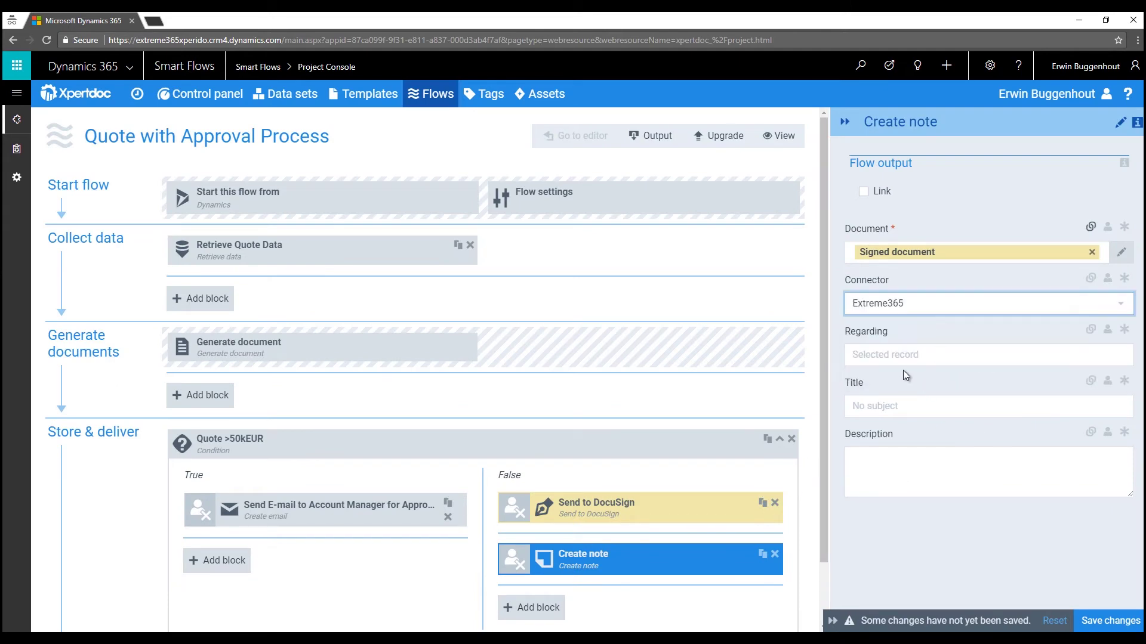
left_click(912, 361)
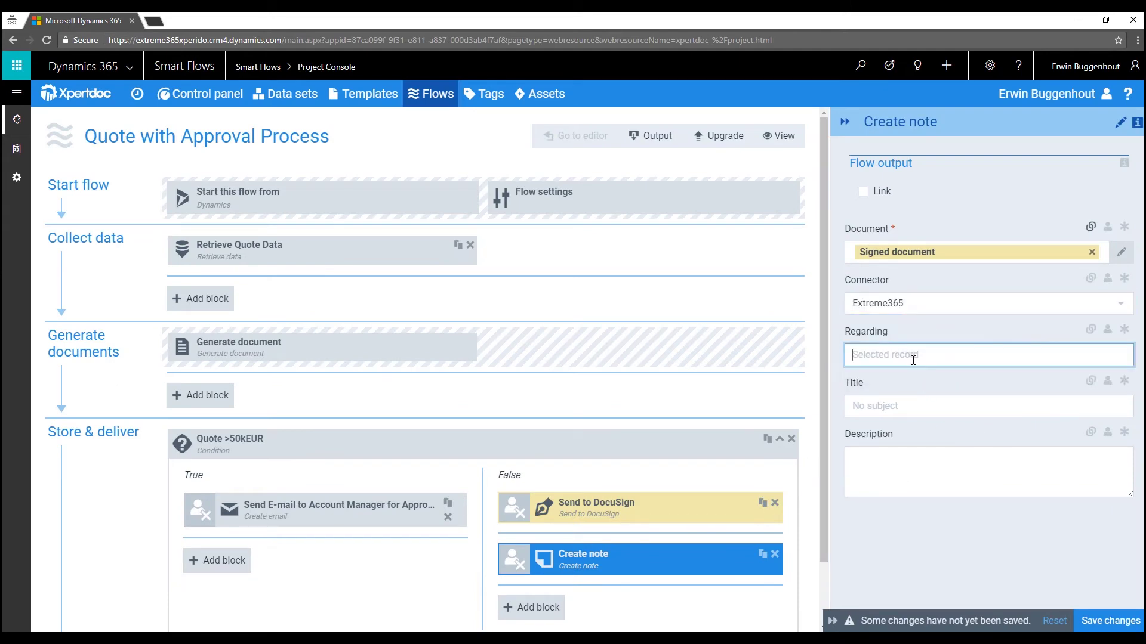
left_click(919, 410)
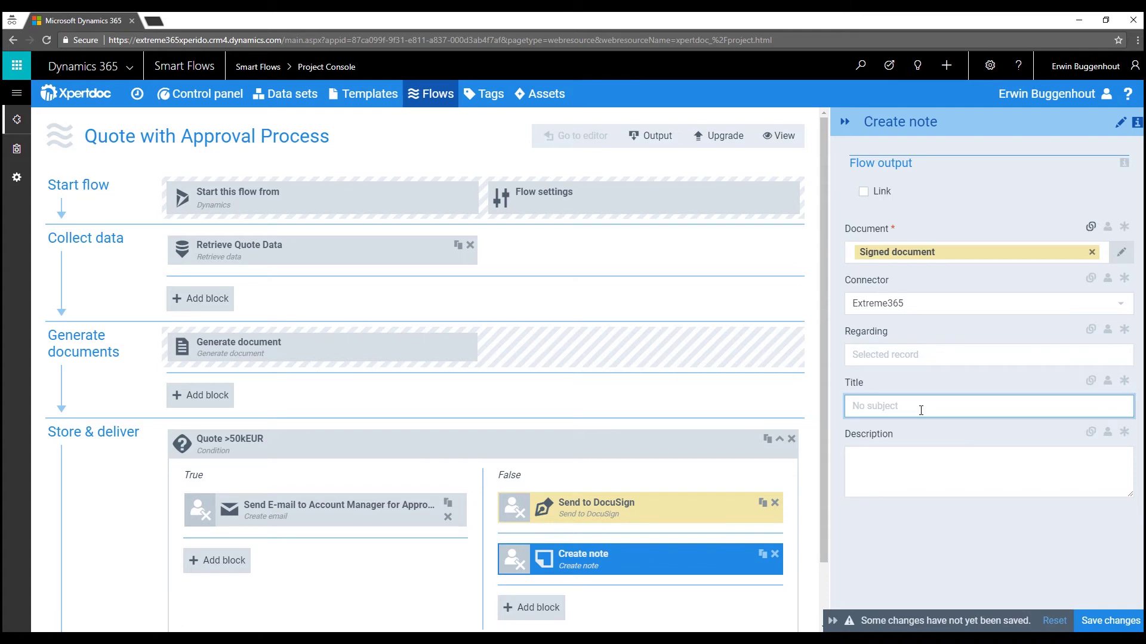
type("Document Signed")
left_click(927, 463)
type("Good news! T")
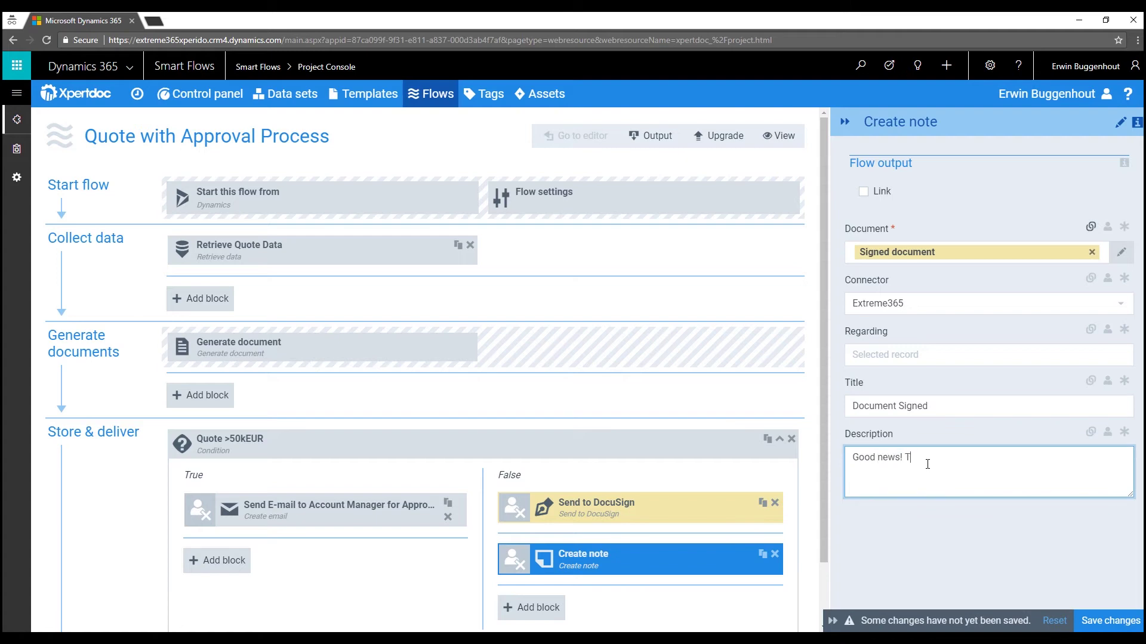
type("he customer has signed the quotation. Please find the signed document attached.")
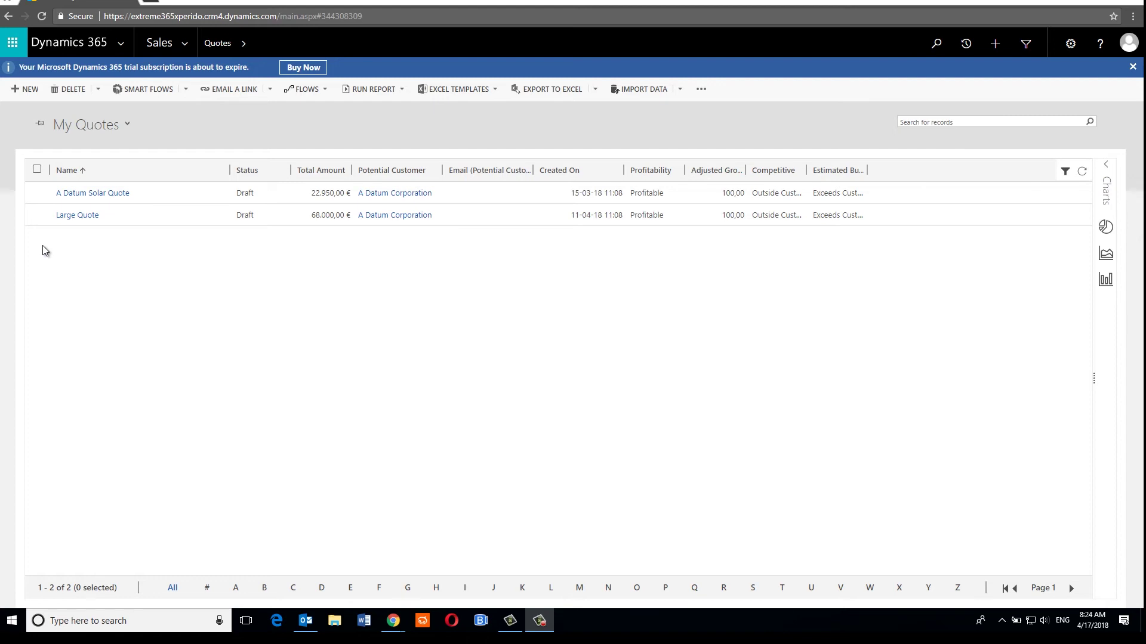
Run the Quote with Approval Process smart flow on the Large Quote record
left_click(37, 216)
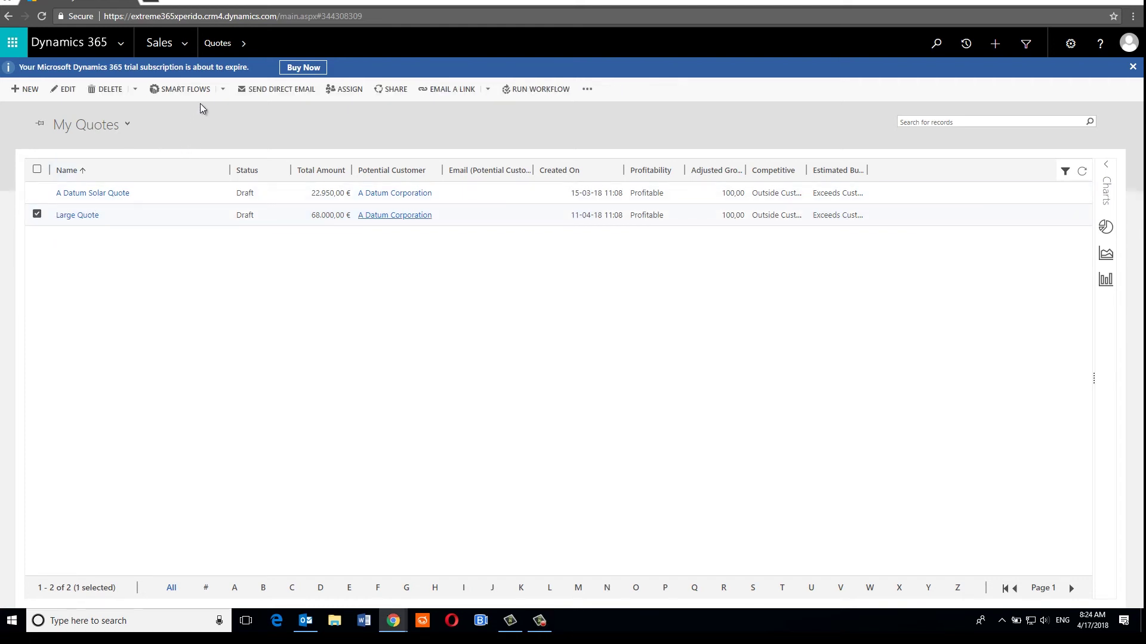
left_click(224, 90)
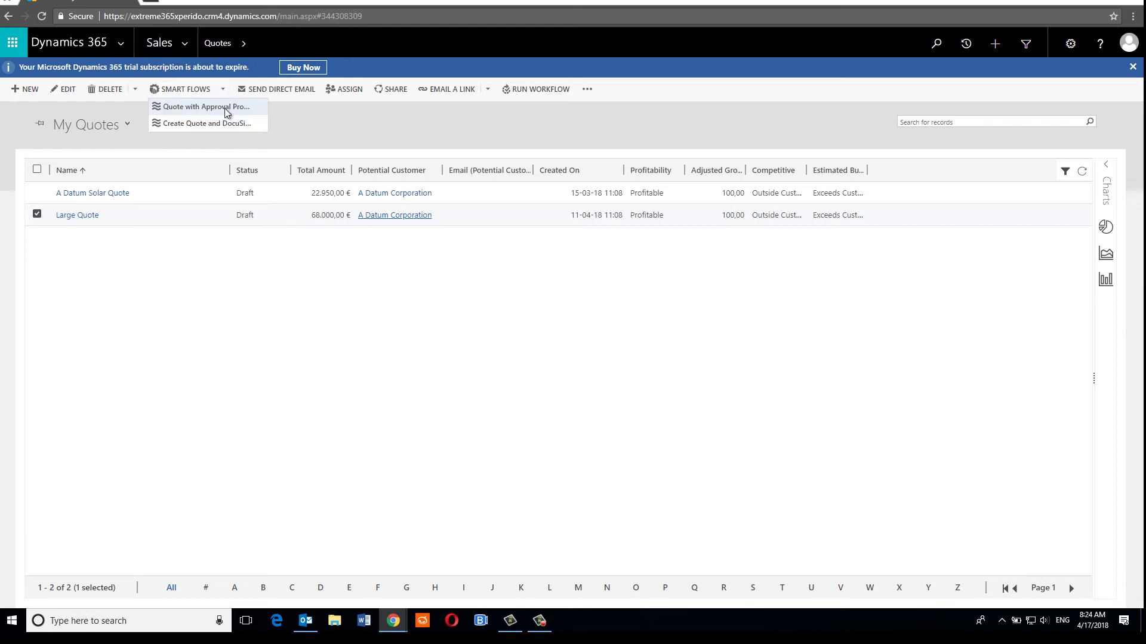
left_click(226, 113)
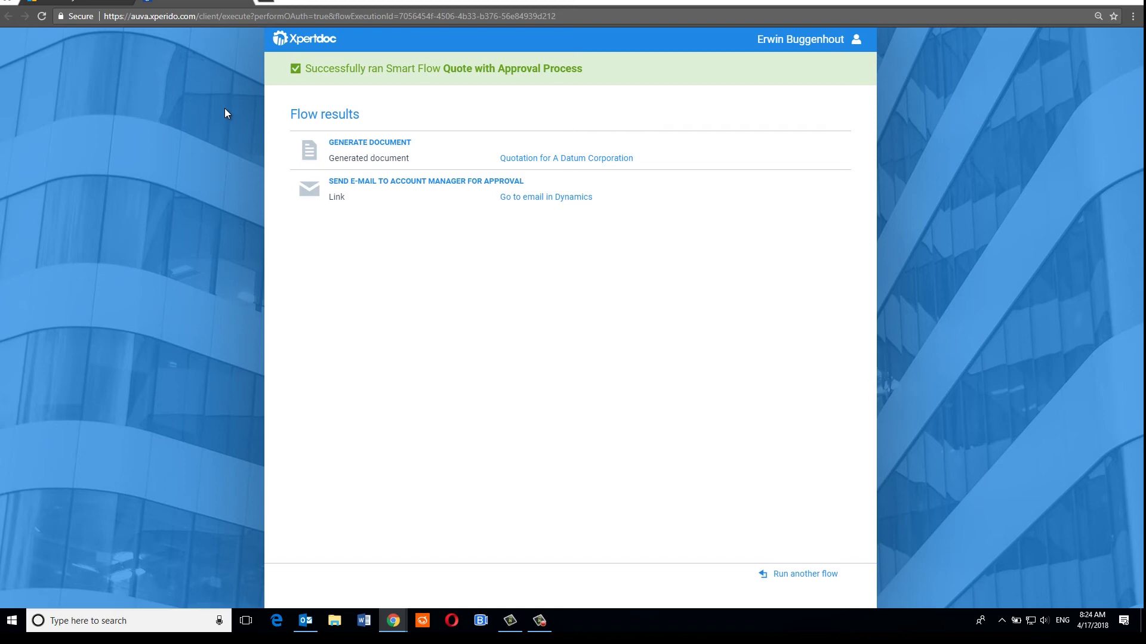
Open the 'Please Approve Quotation' e-mail and download quotation-for-a-datum-corporation.pdf
left_click(533, 196)
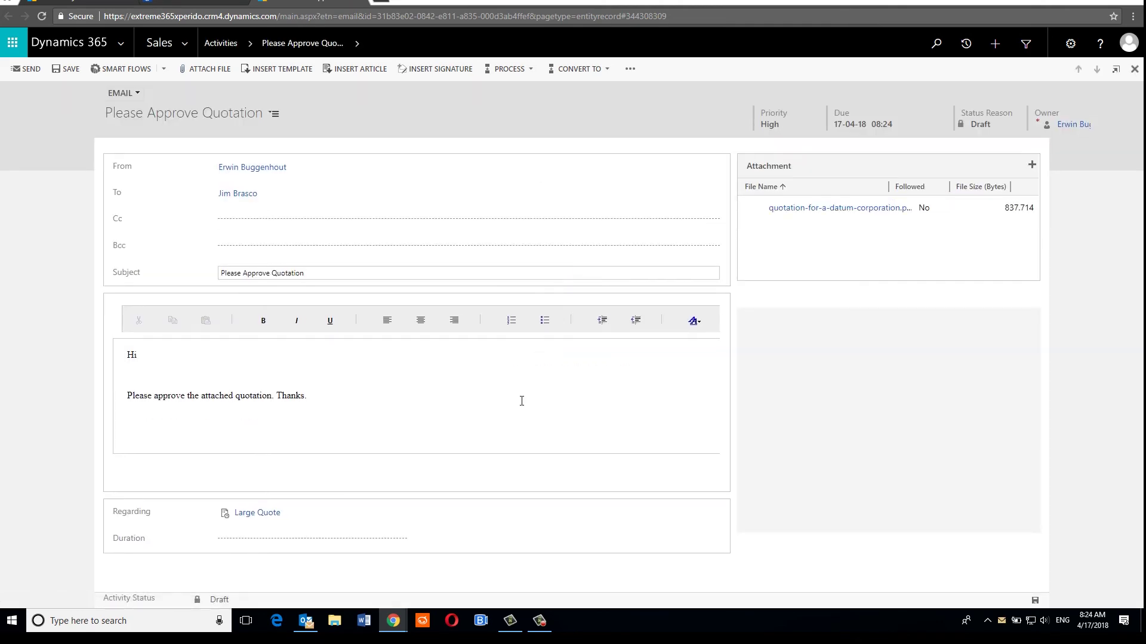
left_click(854, 210)
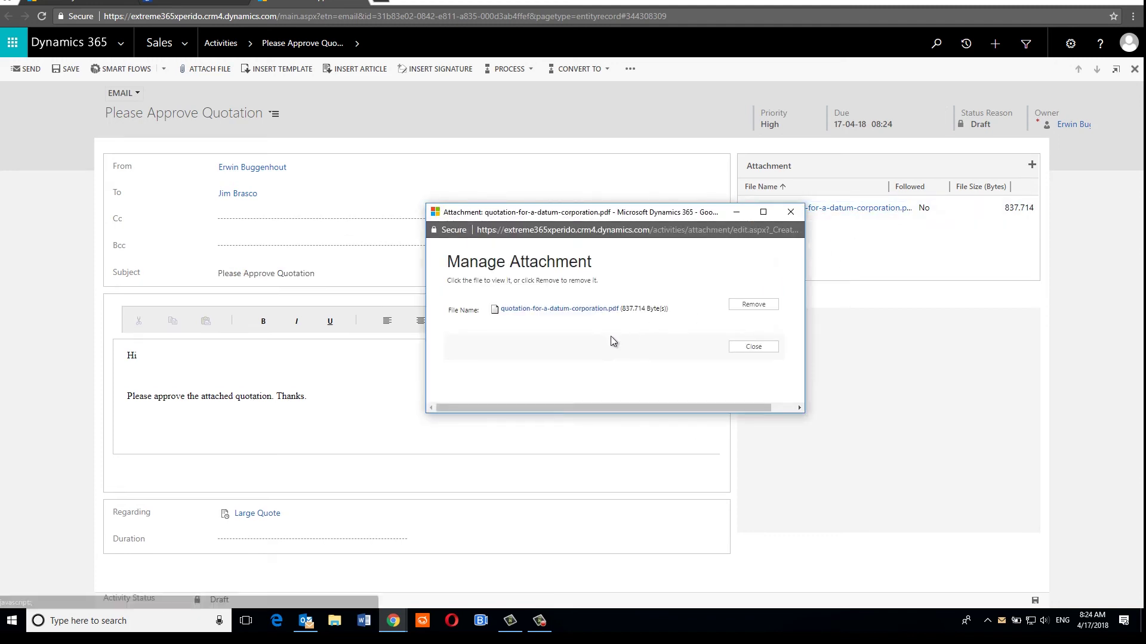
left_click(595, 309)
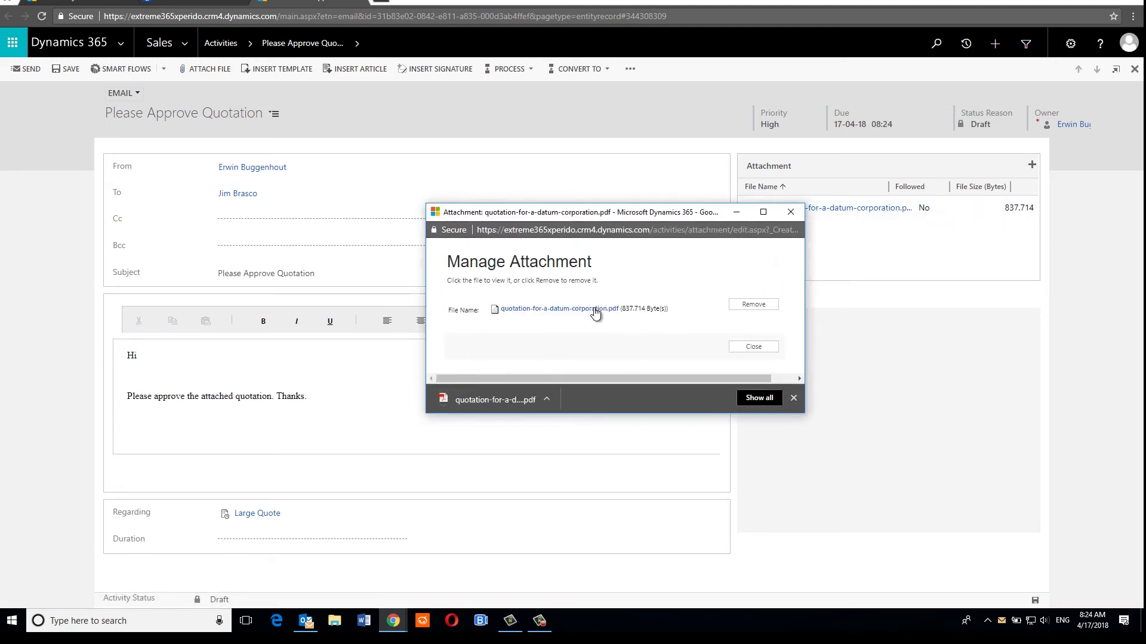
Open the downloaded quotation PDF and scroll to its €68,000.00 grand total
left_click(504, 403)
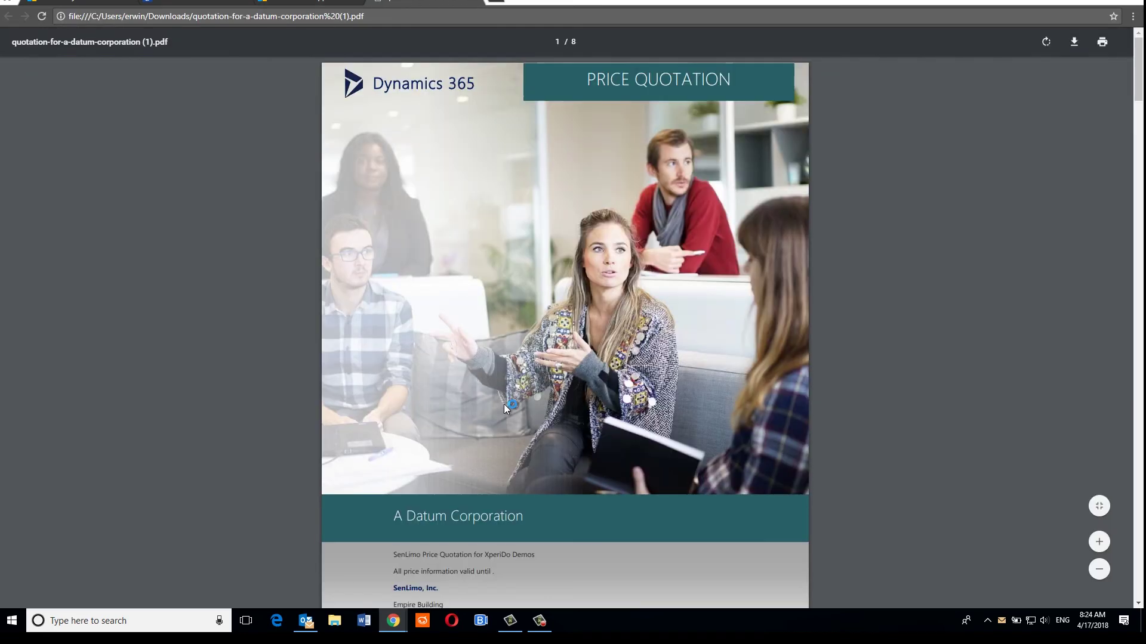
scroll(606, 378, "down", 4)
scroll(606, 378, "down", 15)
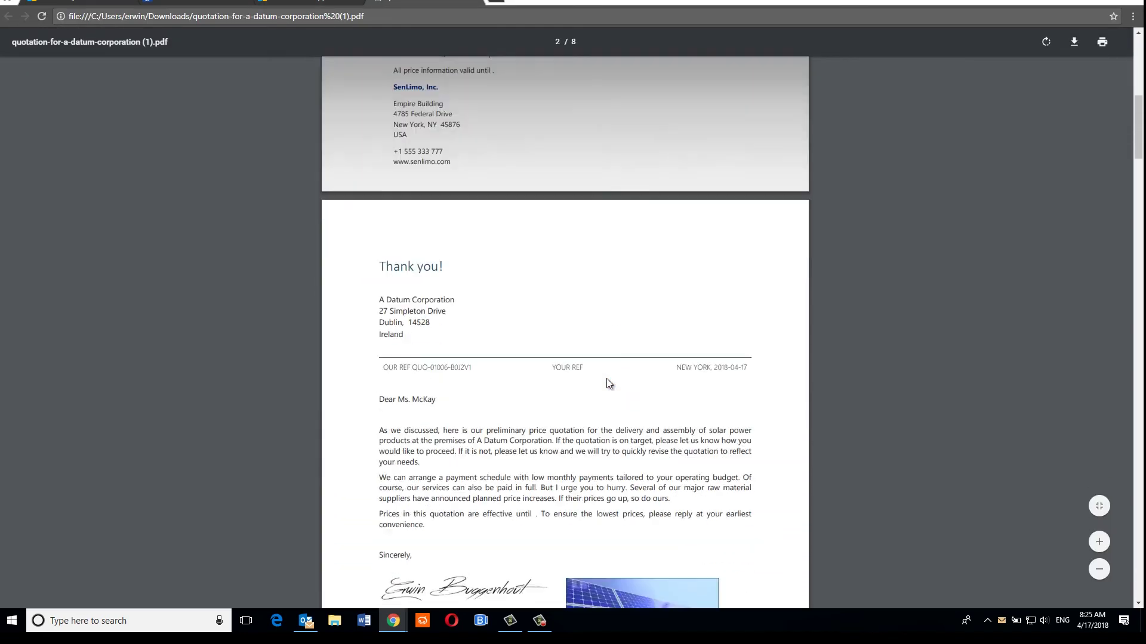
scroll(607, 382, "down", 5)
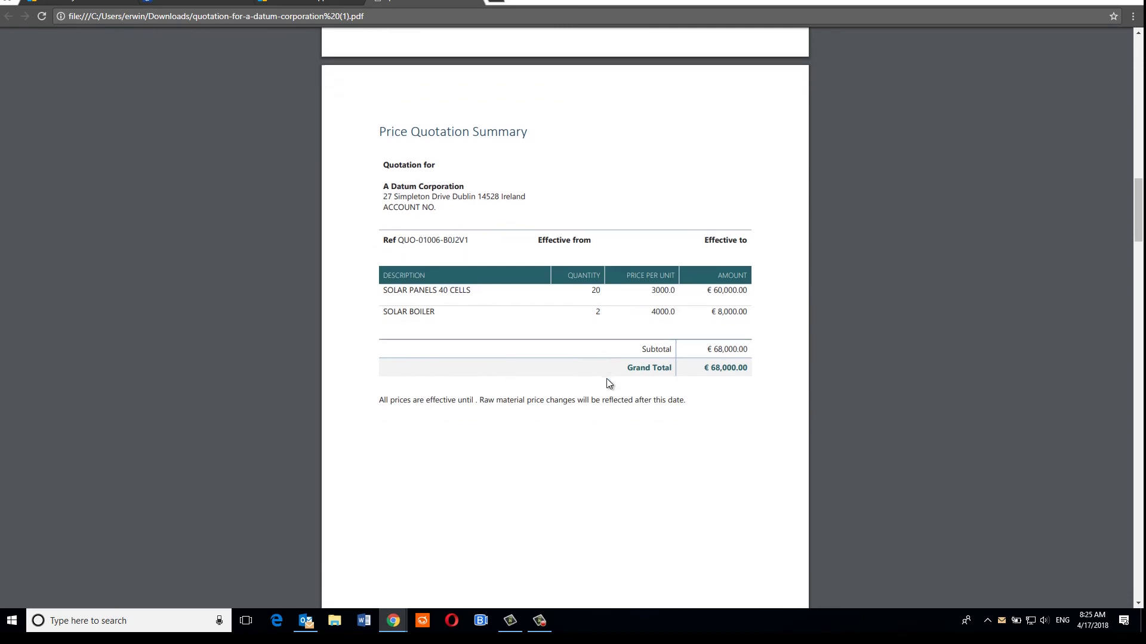
scroll(607, 382, "down", 2)
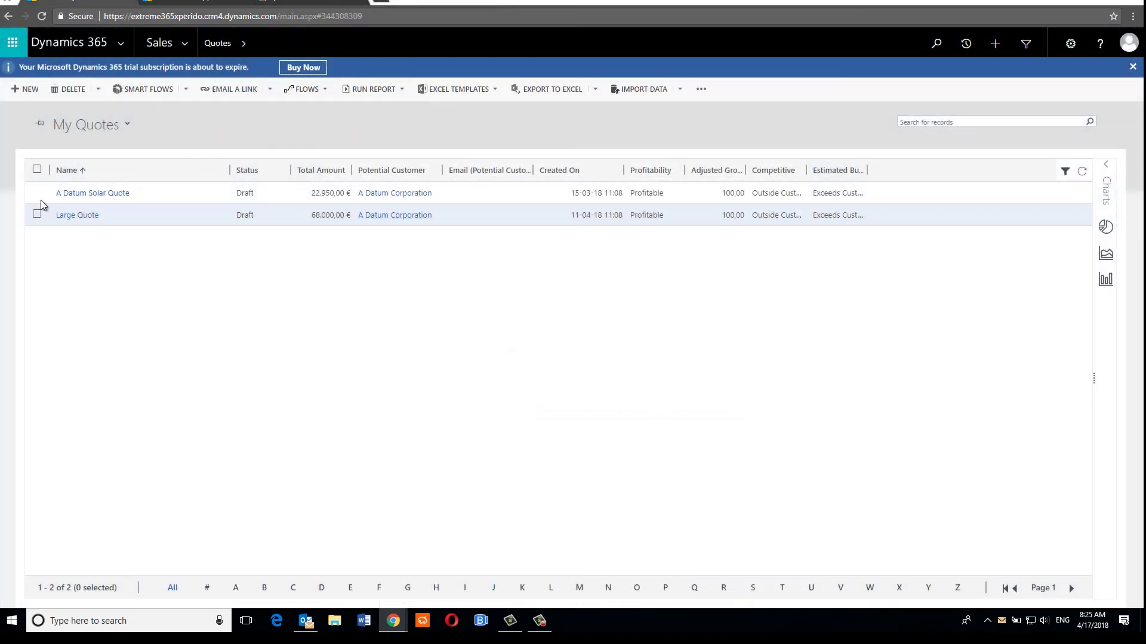
Run the Quote with Approval Process smart flow on A Datum Solar Quote
left_click(37, 193)
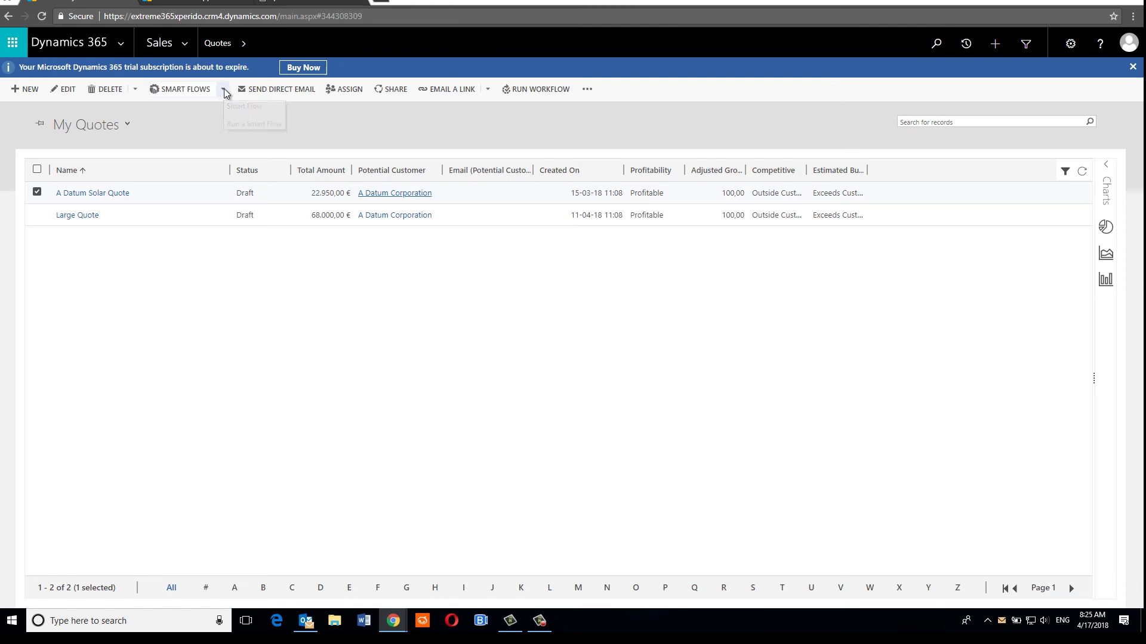
left_click(223, 90)
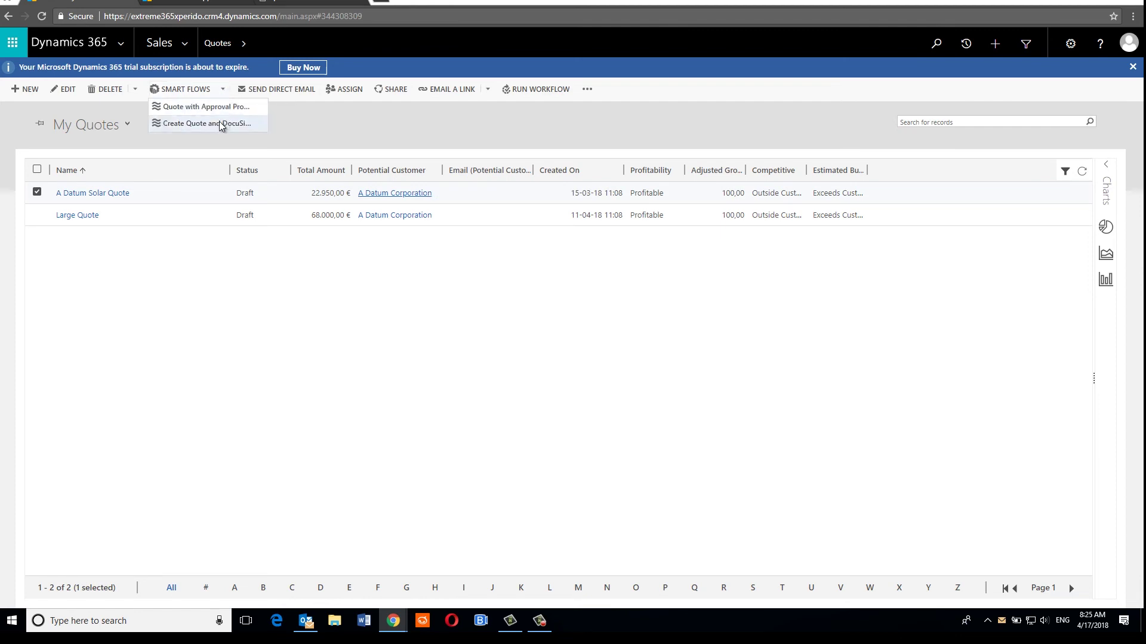
left_click(227, 107)
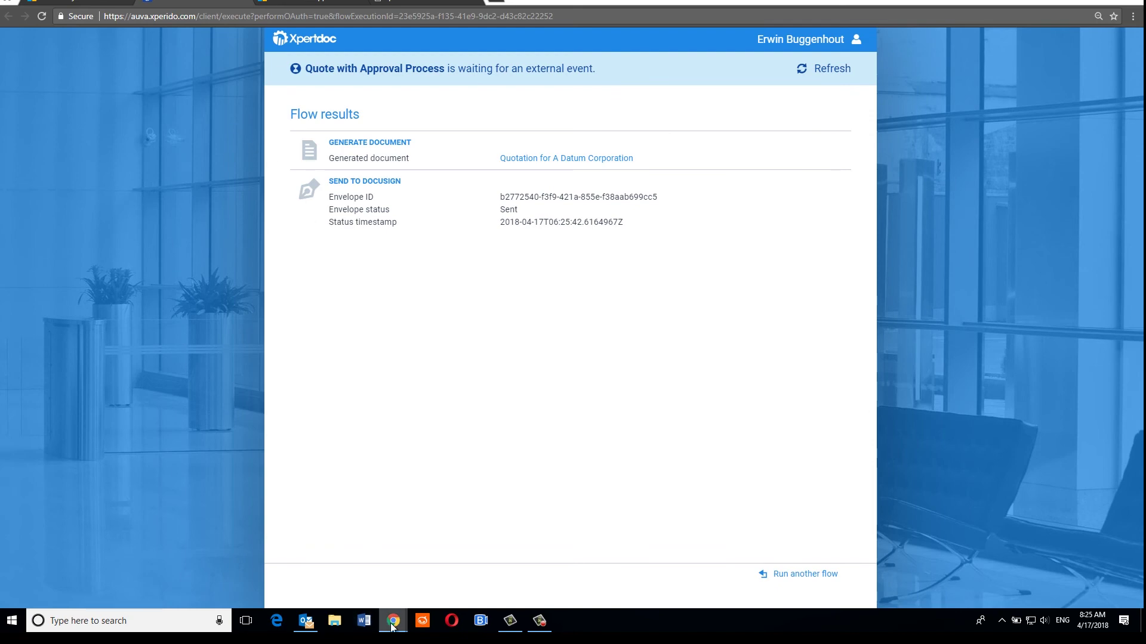
Open the DocuSign signing request e-mail in the inbox and review the quotation in DocuSign
mouse_move(393, 624)
left_click(422, 588)
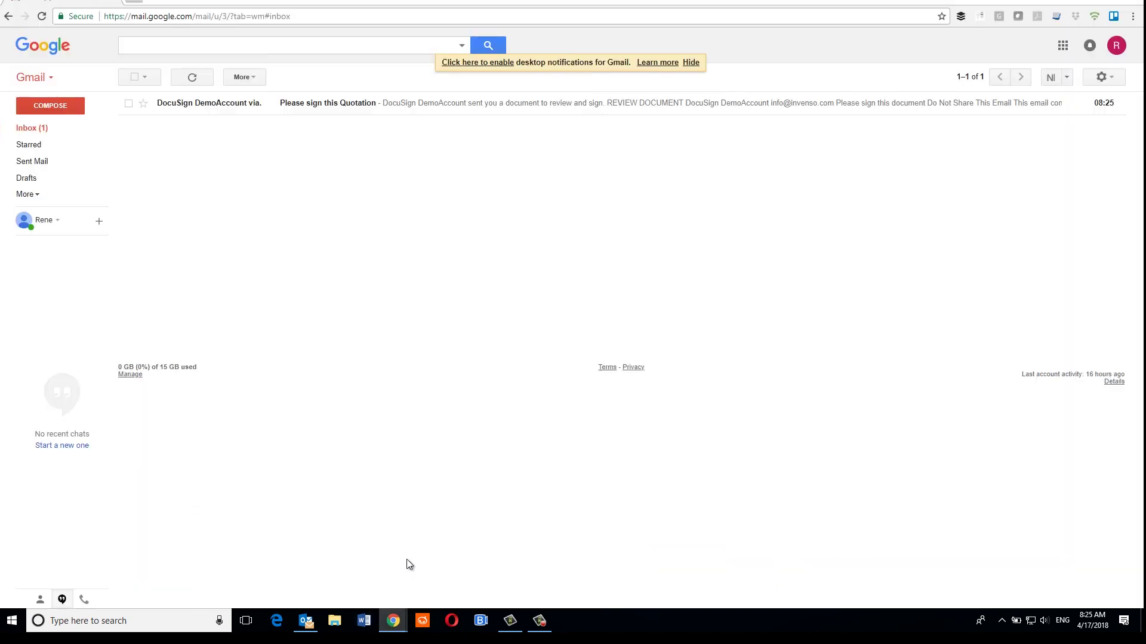
left_click(200, 108)
left_click(601, 328)
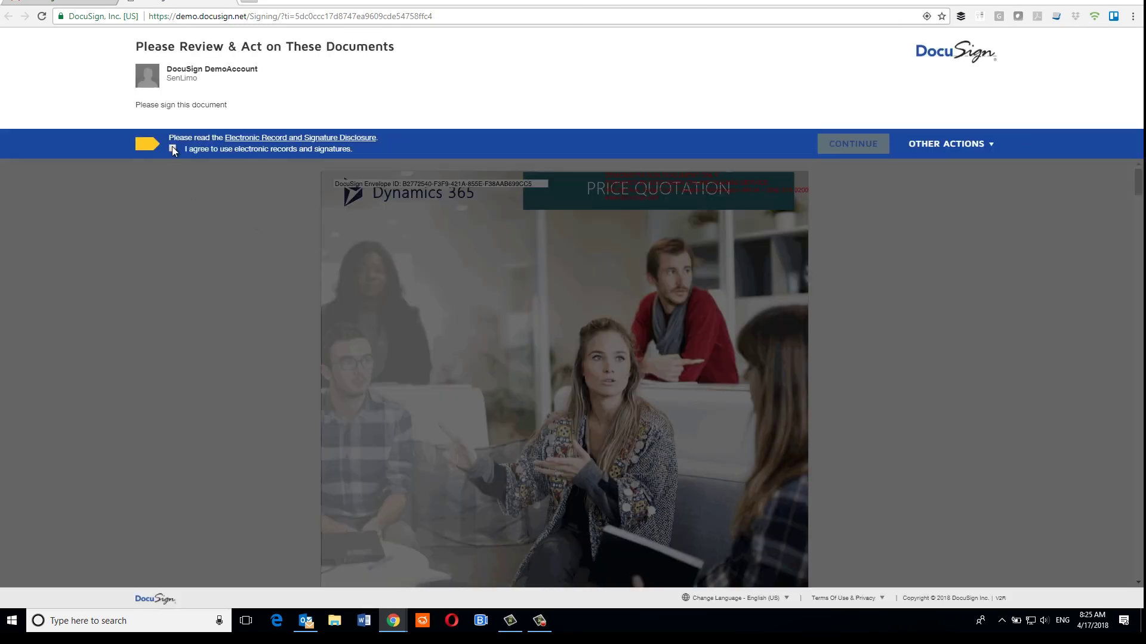
Accept electronic signatures, adopt the proposed signature in the Sign field, and finish
left_click(173, 149)
left_click(851, 143)
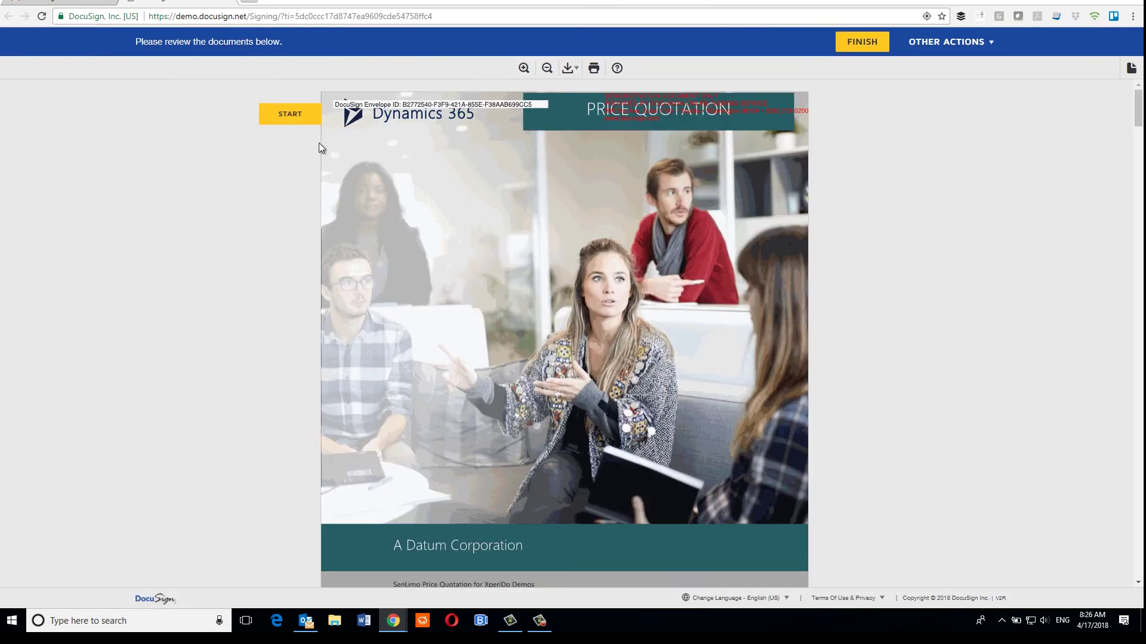
left_click(290, 116)
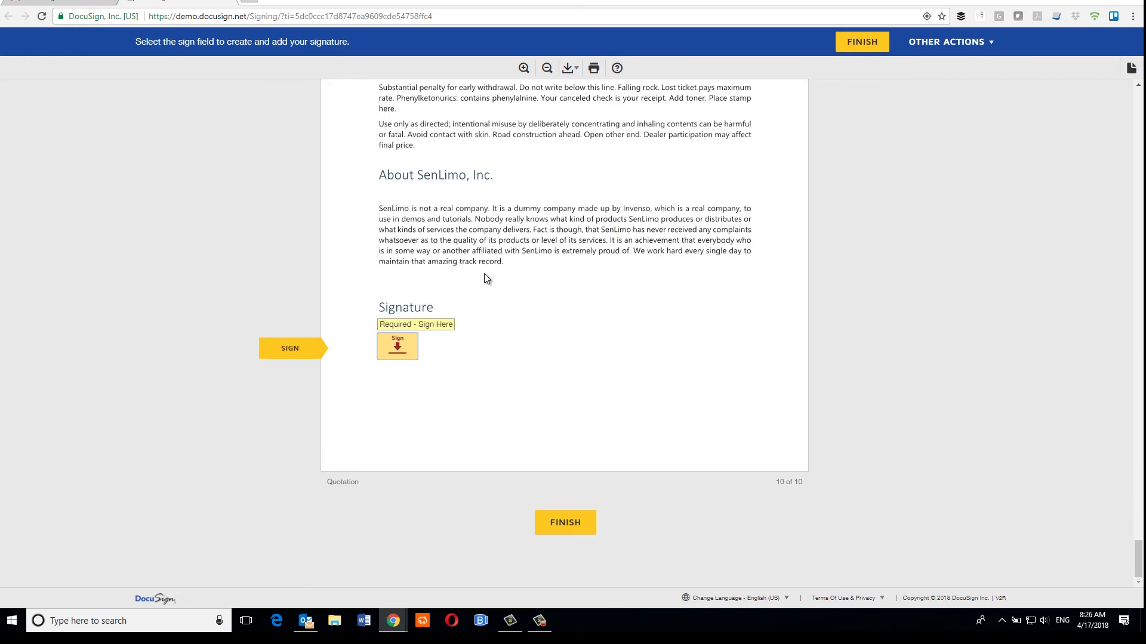
left_click(399, 349)
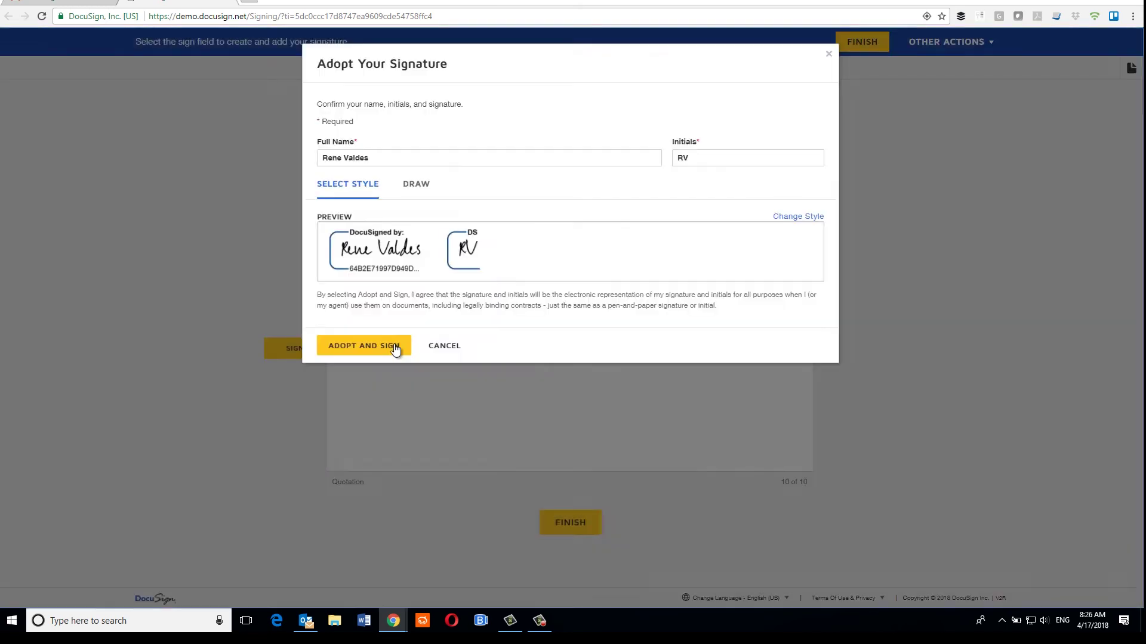
left_click(395, 347)
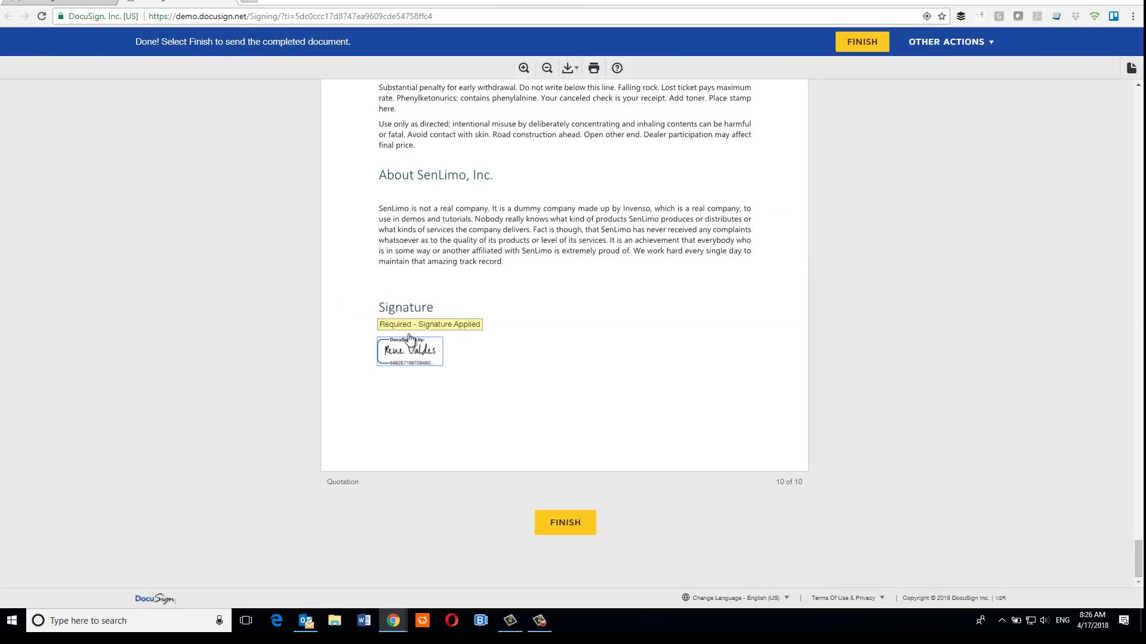
left_click(561, 523)
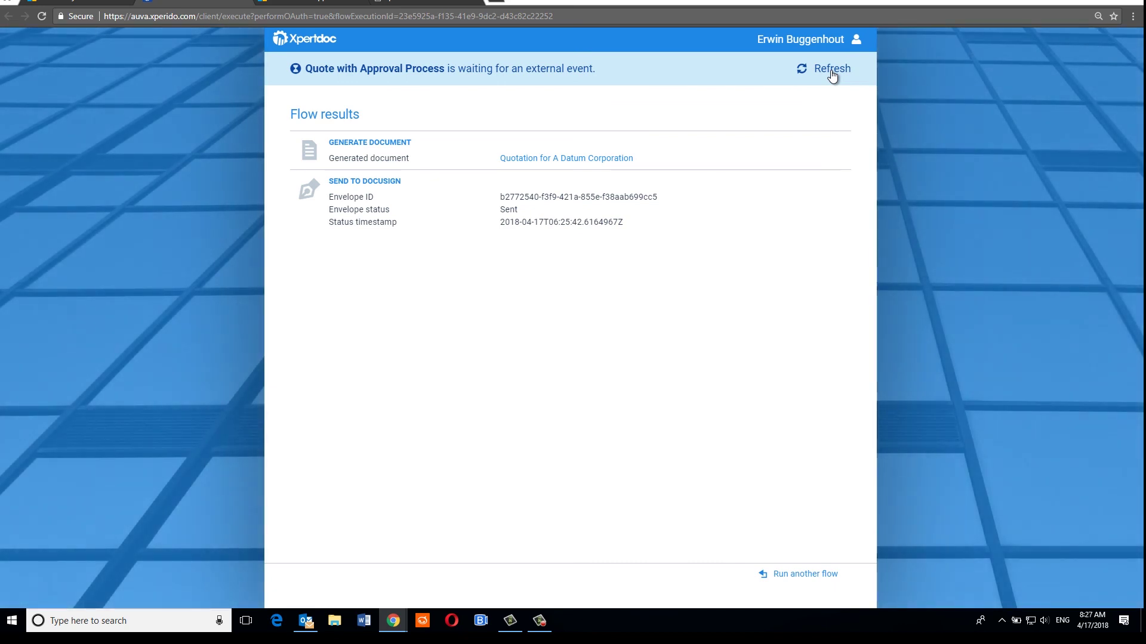
Refresh the Flow results page to see Quote with Approval Process completed successfully
left_click(830, 70)
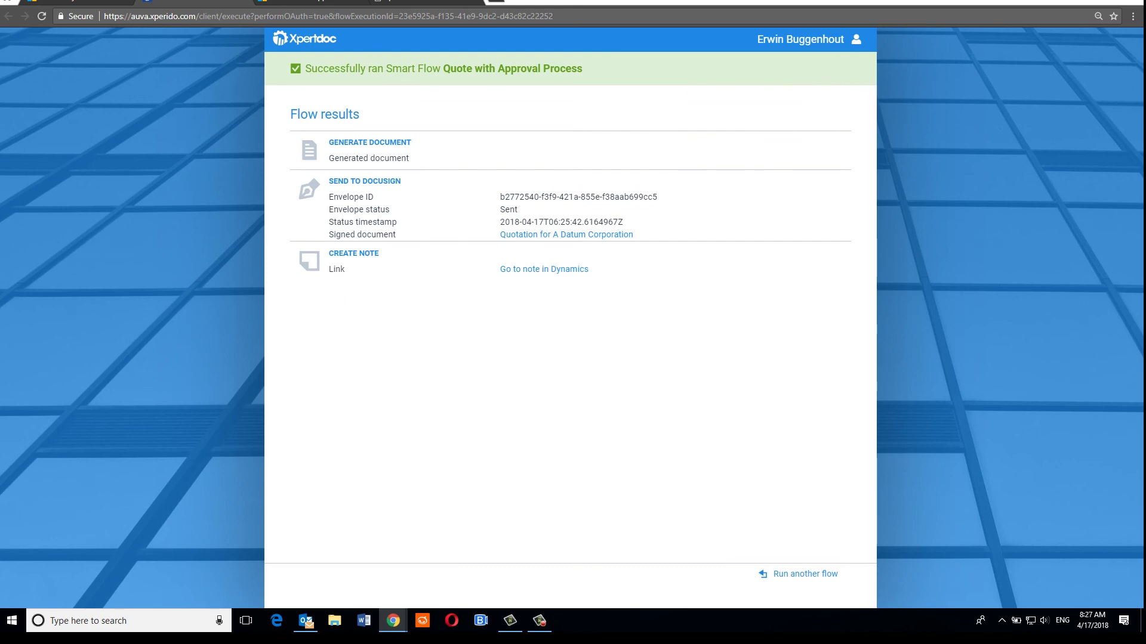
Open A Datum Solar Quote's notes and download the PDF from today's 'Document Signed' note
left_click(59, 1)
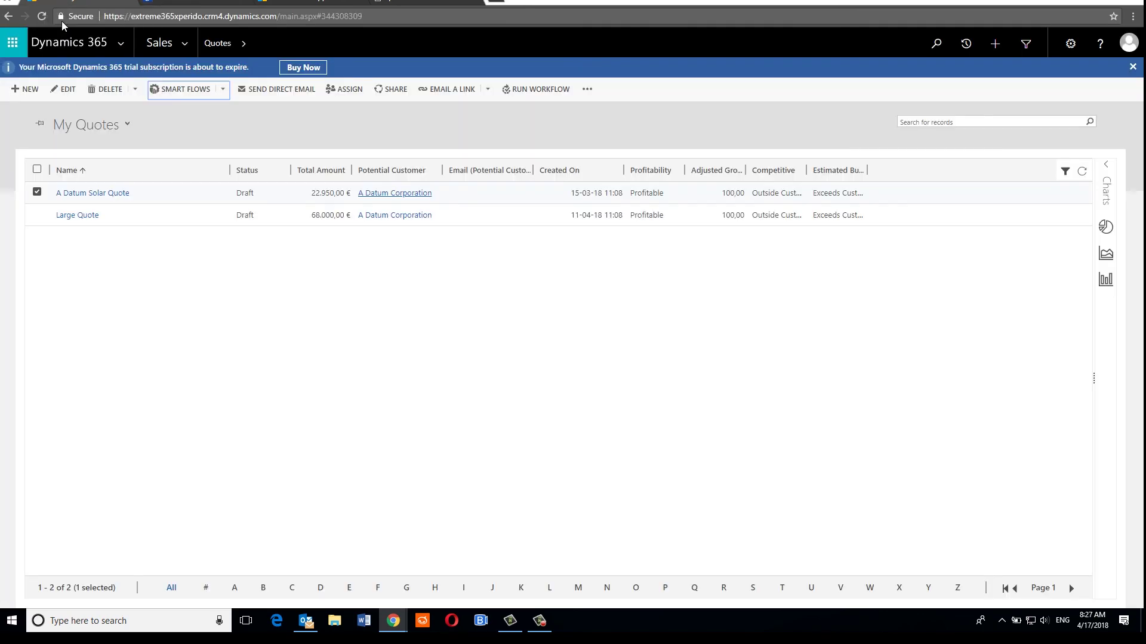
left_click(107, 194)
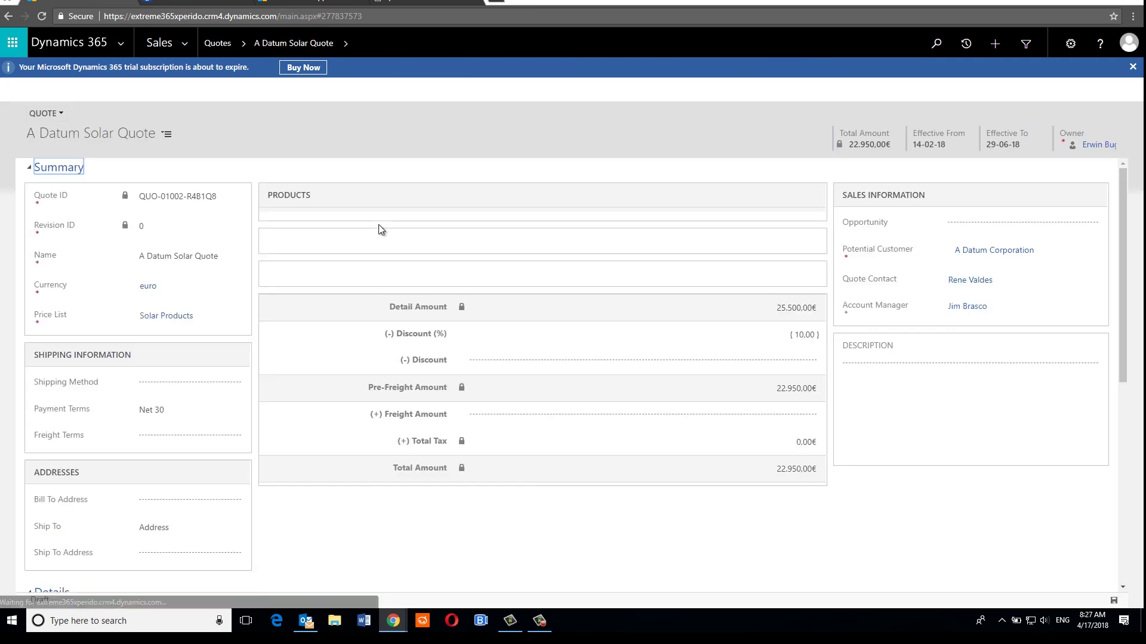
scroll(429, 216, "down", 3)
scroll(429, 220, "down", 5)
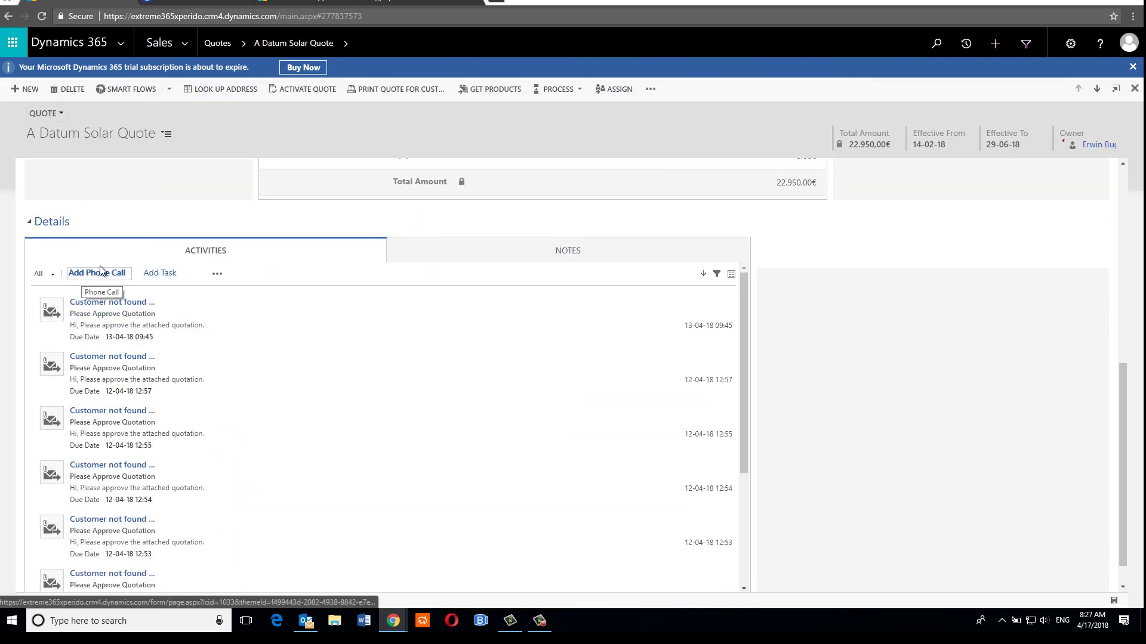
left_click(520, 257)
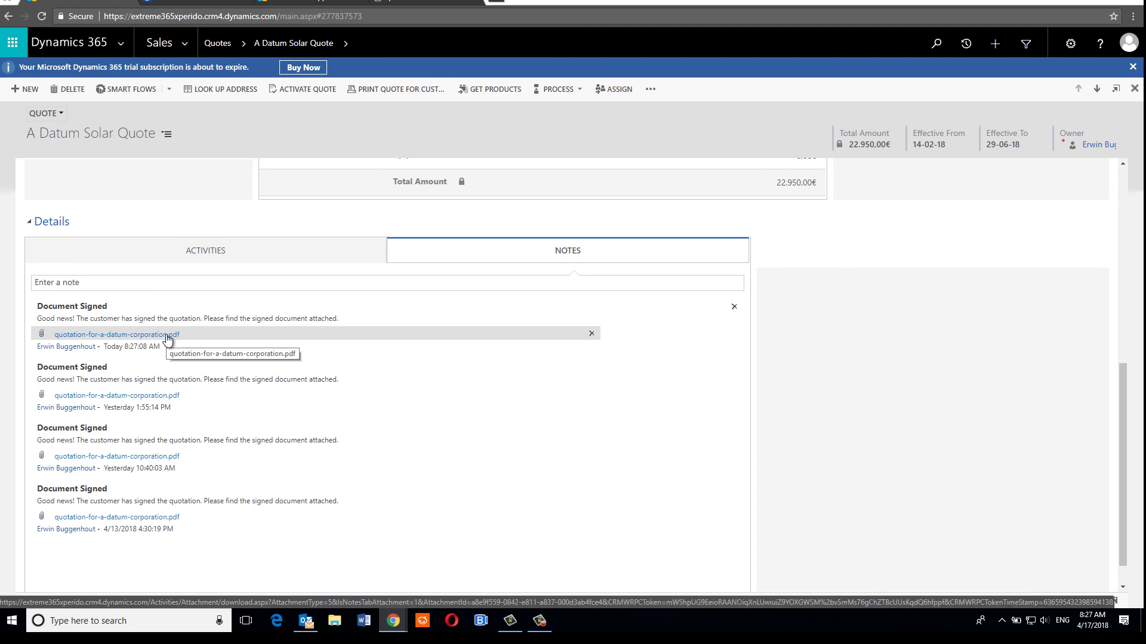
left_click(167, 338)
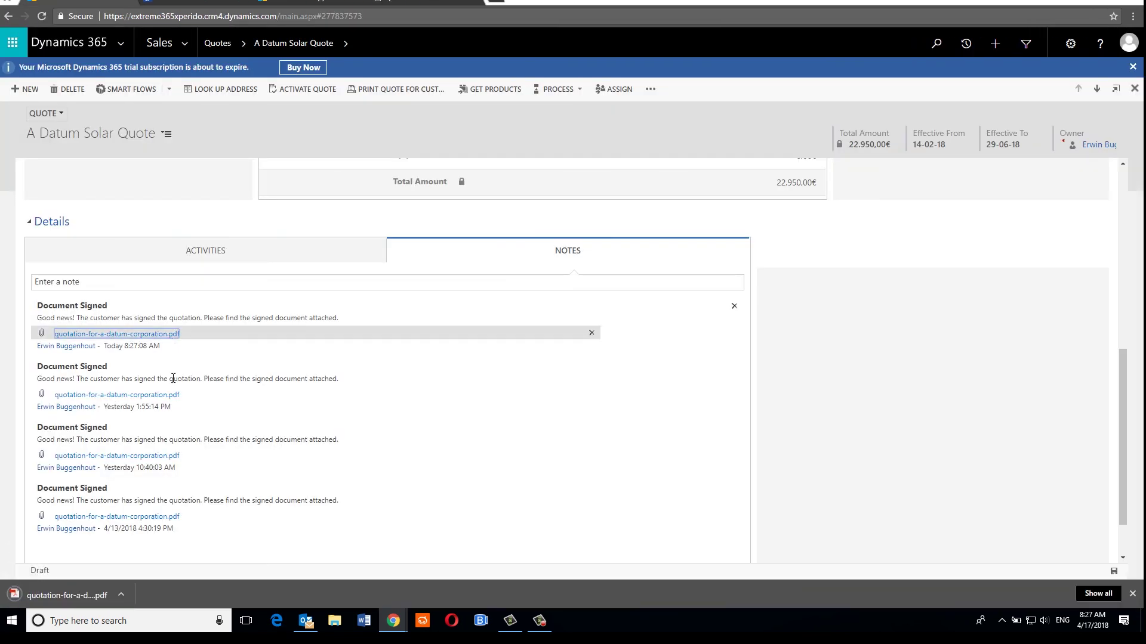
Open the signed quotation PDF and scroll past the €22,950.00 total to the DocuSign signature
left_click(65, 595)
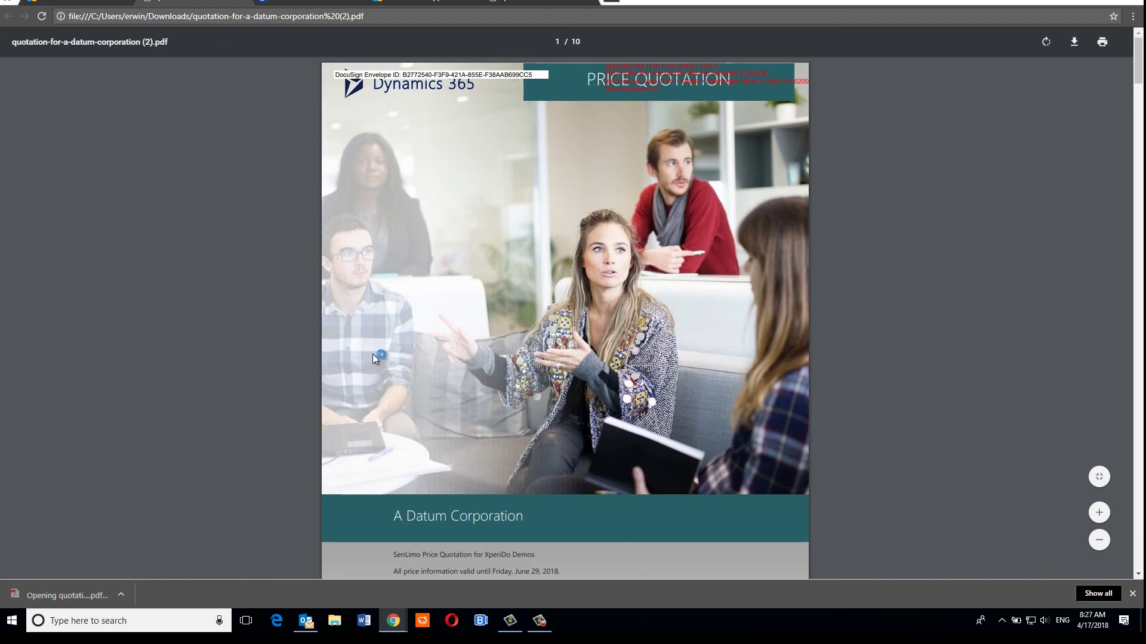
scroll(566, 244, "down", 10)
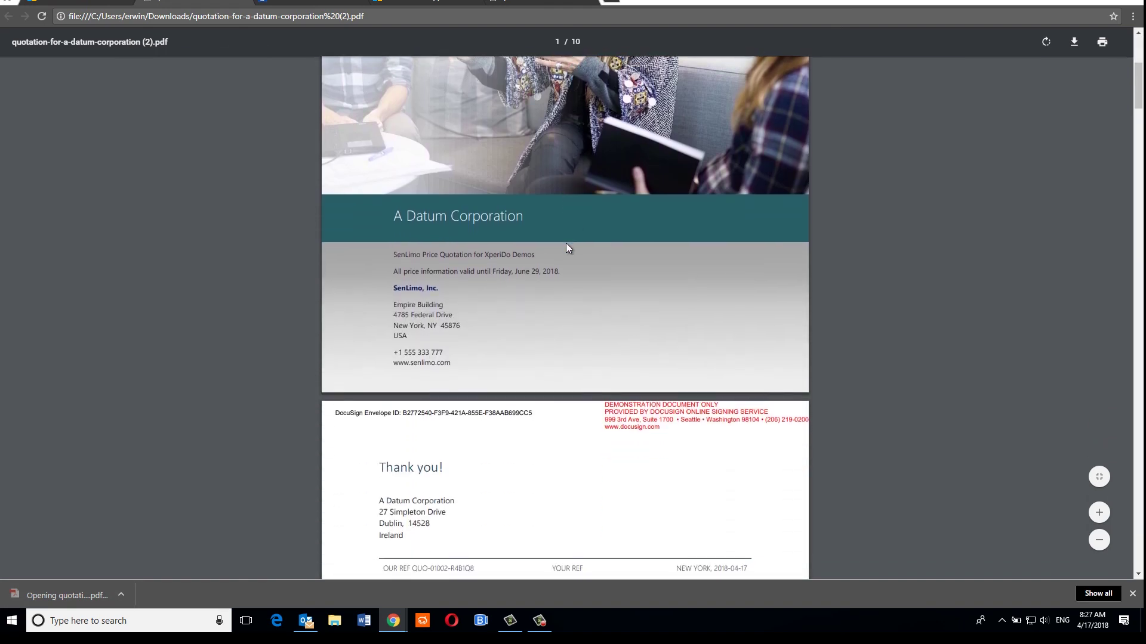
scroll(566, 244, "down", 15)
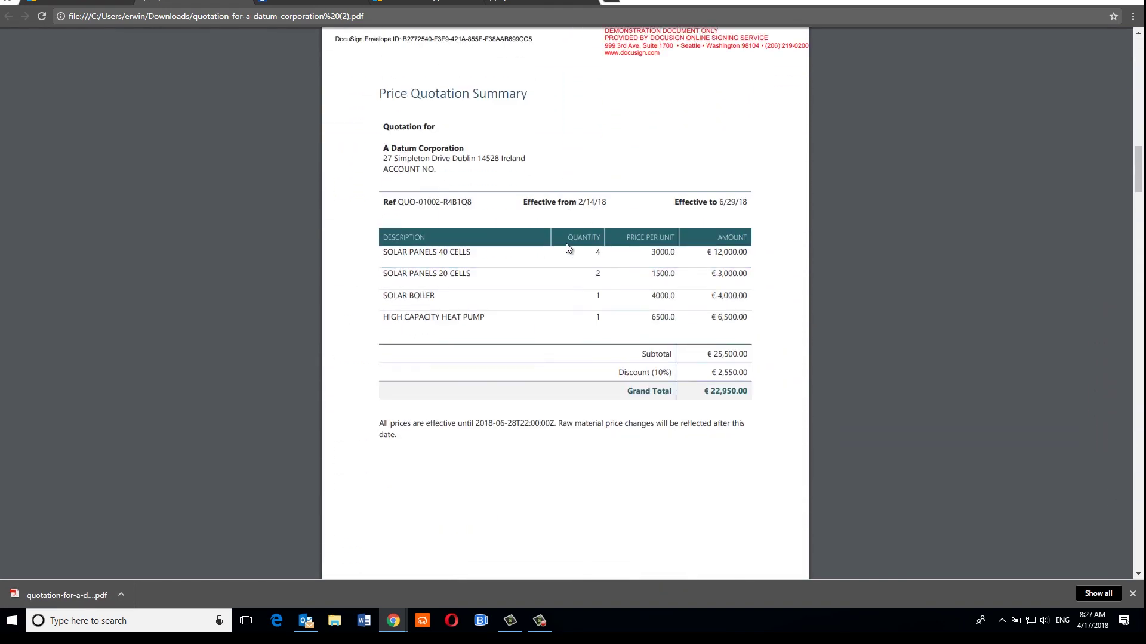
scroll(566, 247, "down", 17)
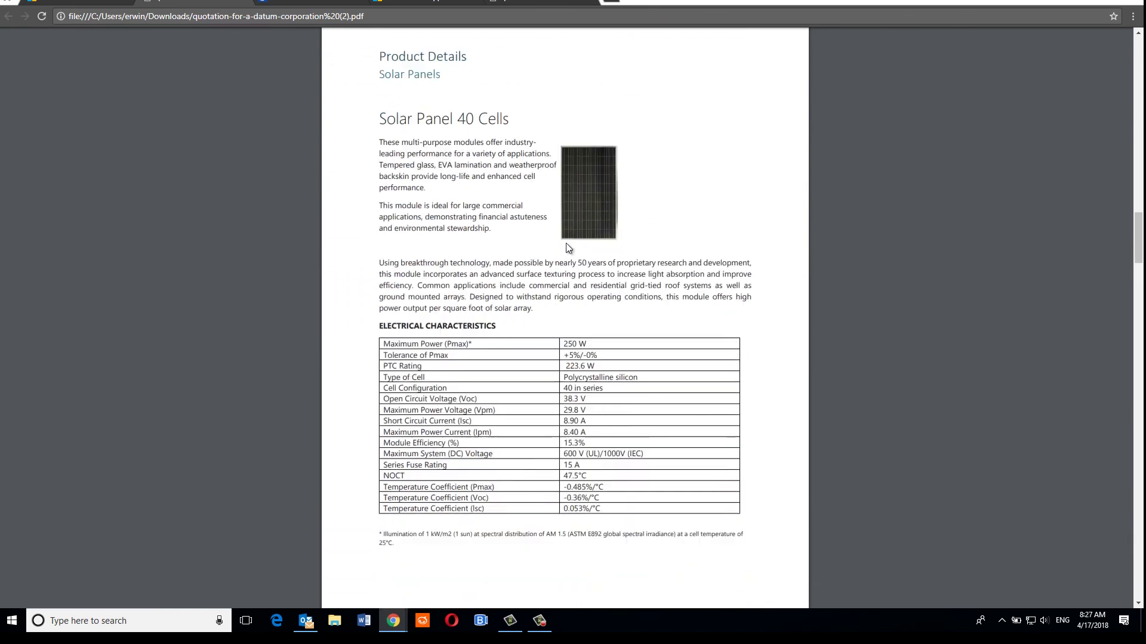
scroll(567, 244, "down", 20)
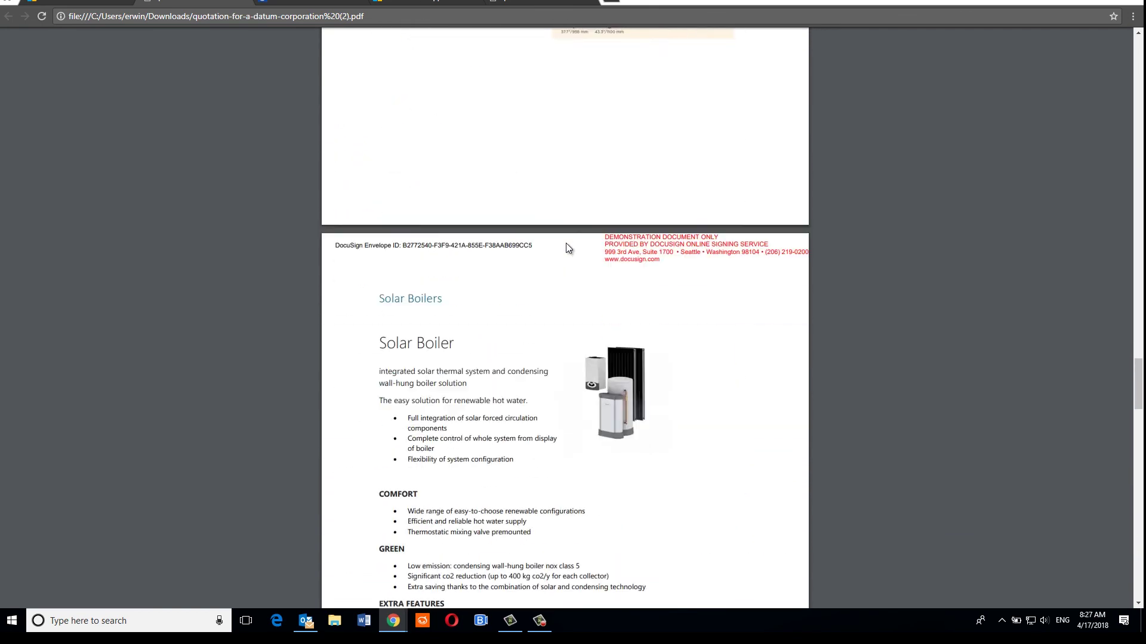
scroll(569, 248, "down", 20)
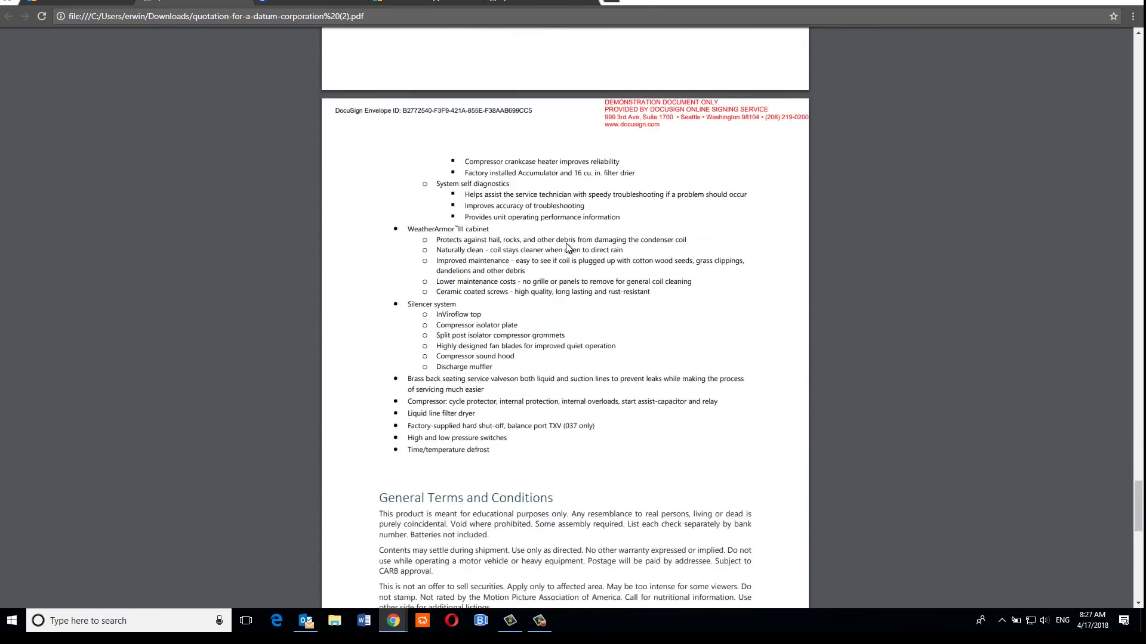
scroll(566, 244, "down", 9)
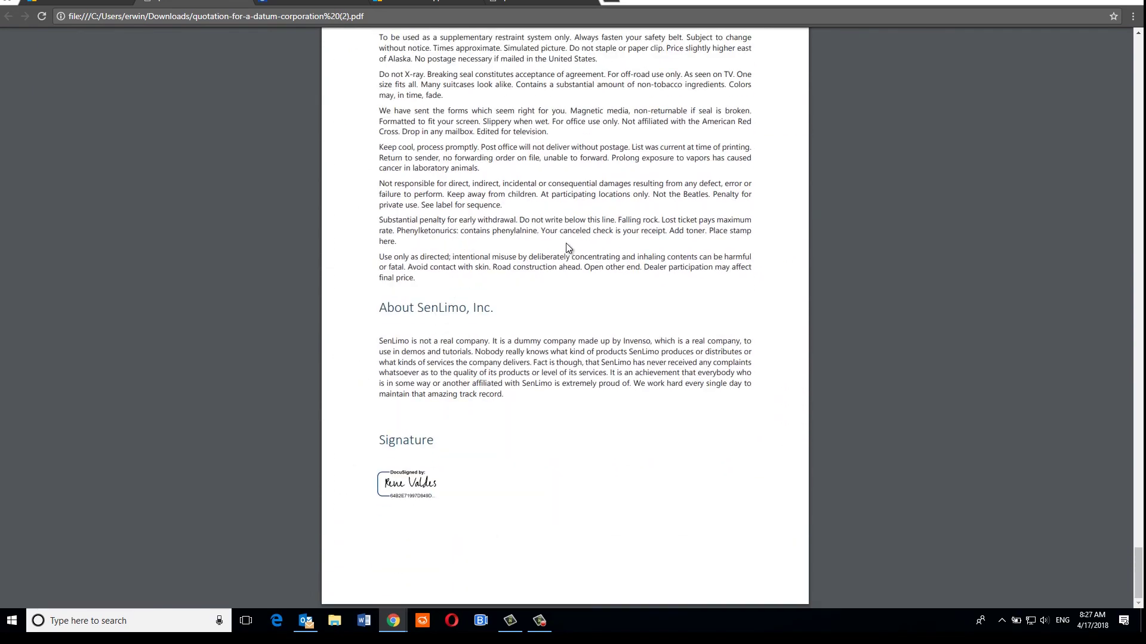